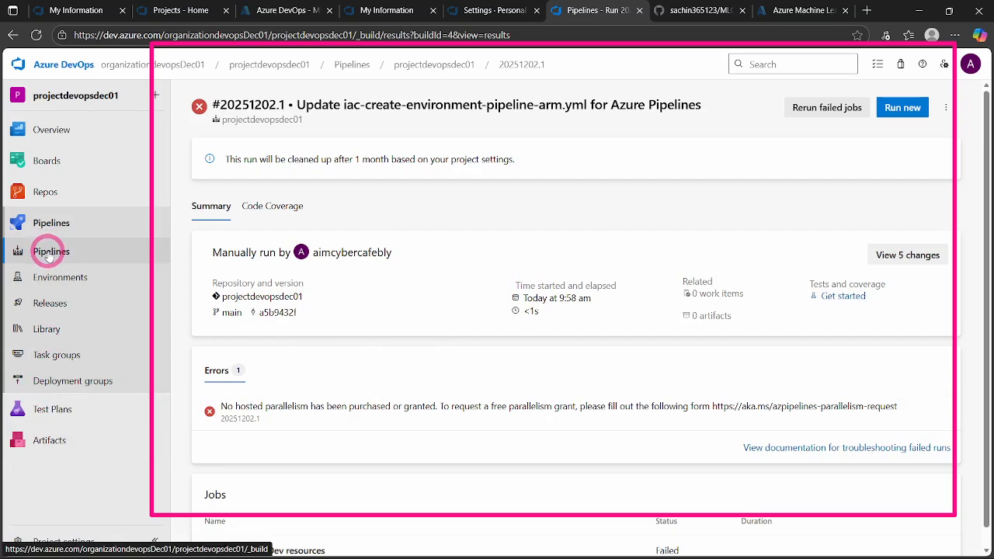
# - Run the projectdevopsdec01 pipeline on the main branch and open the log of its Provision Dev resources job
pyautogui.click(48, 254)
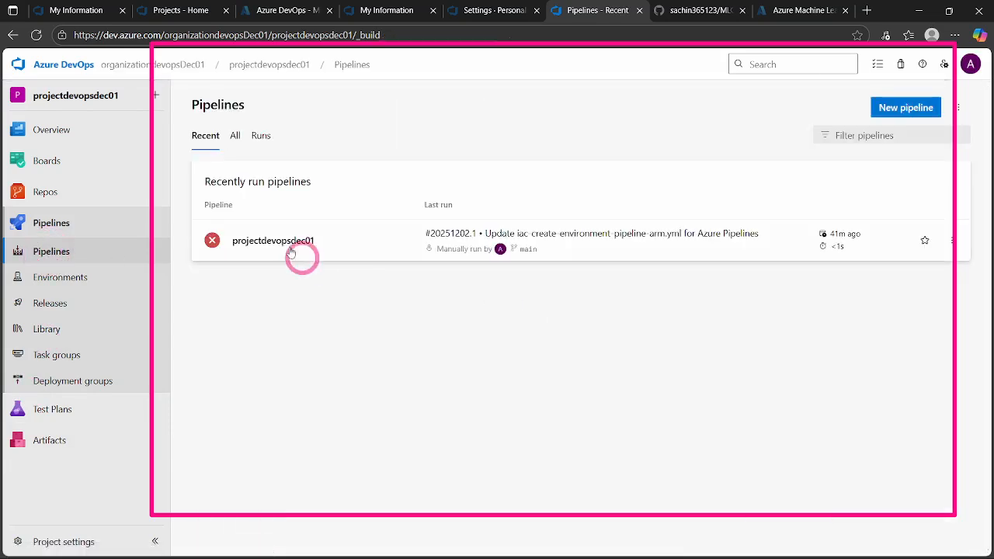
pyautogui.click(954, 243)
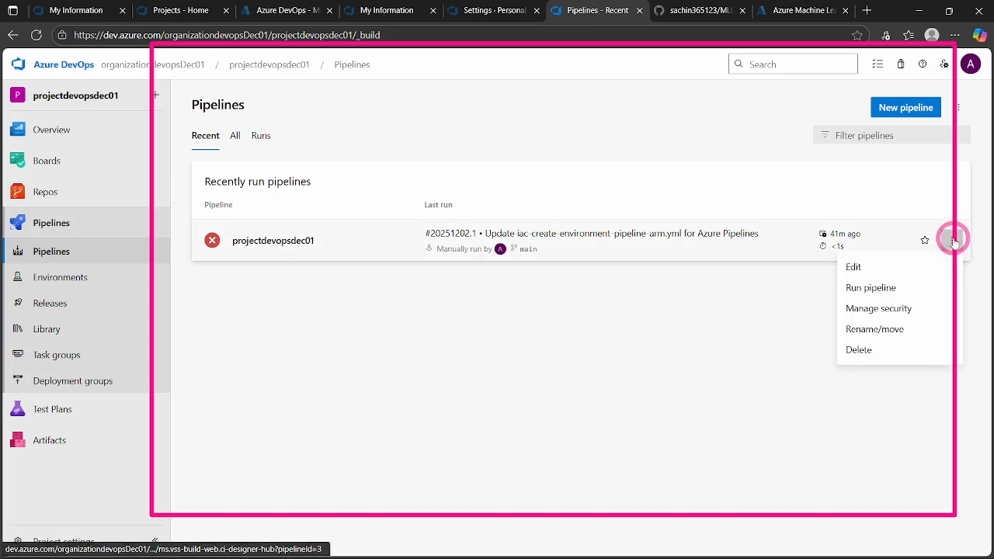
pyautogui.click(862, 288)
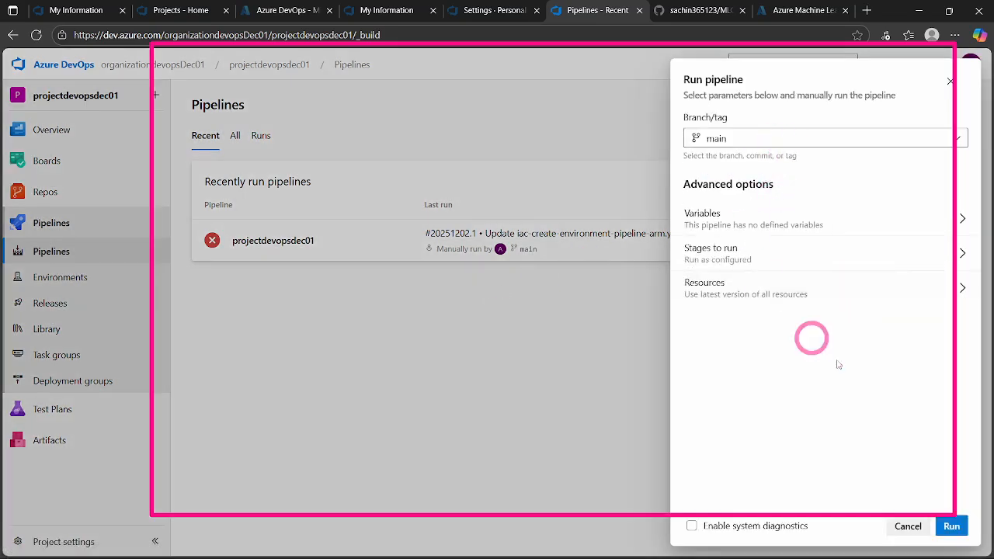
pyautogui.click(952, 528)
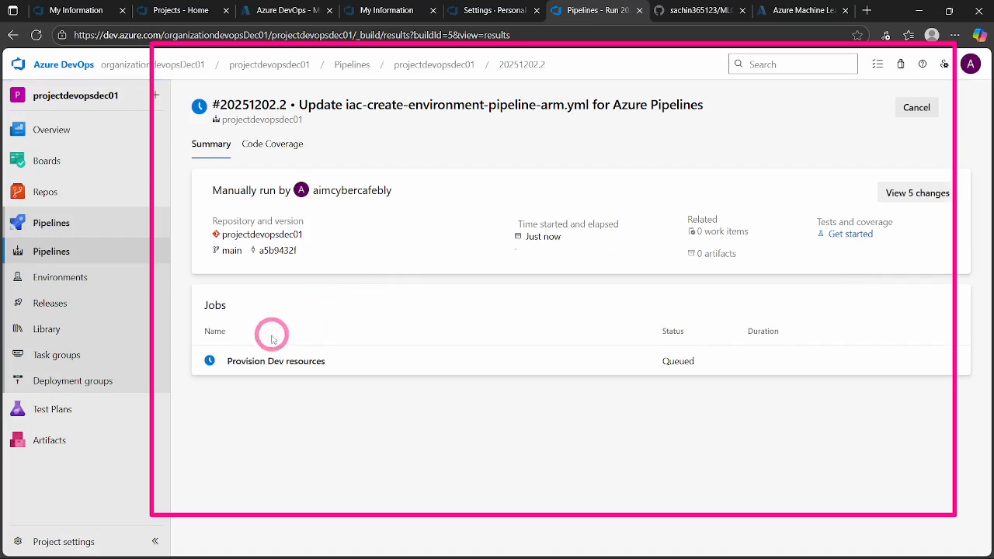
pyautogui.click(243, 361)
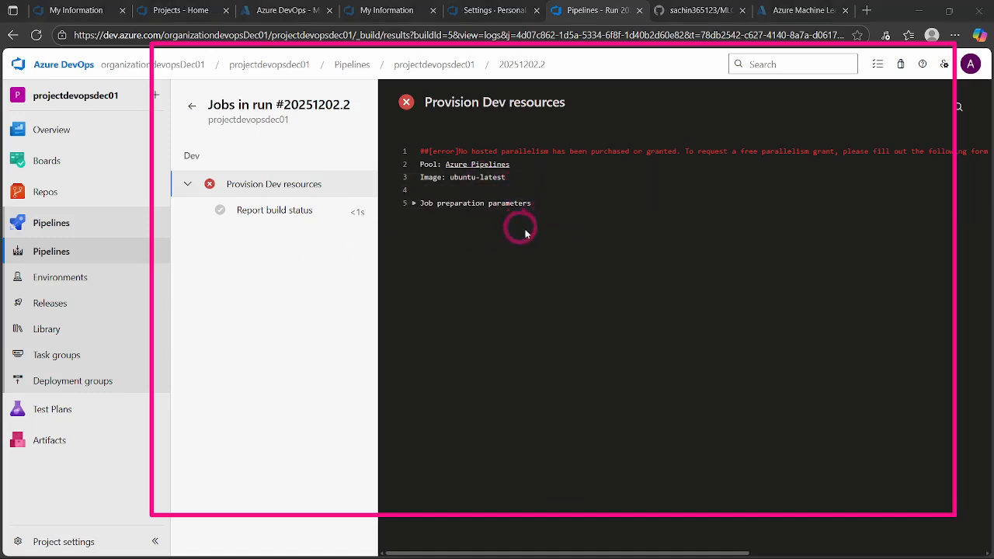
# - Leave the personal access tokens page and open the project settings of projectdevopsdec01
pyautogui.click(490, 10)
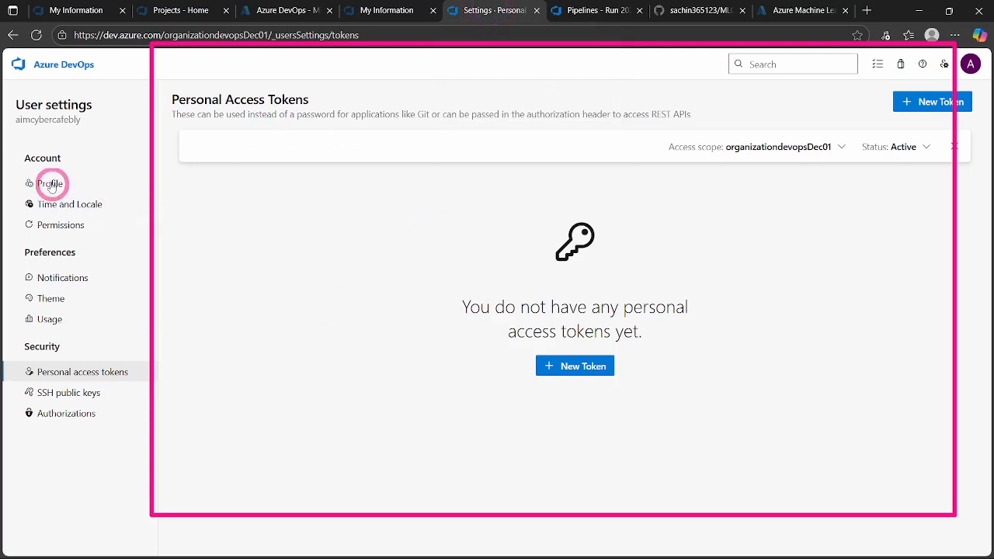
pyautogui.click(377, 12)
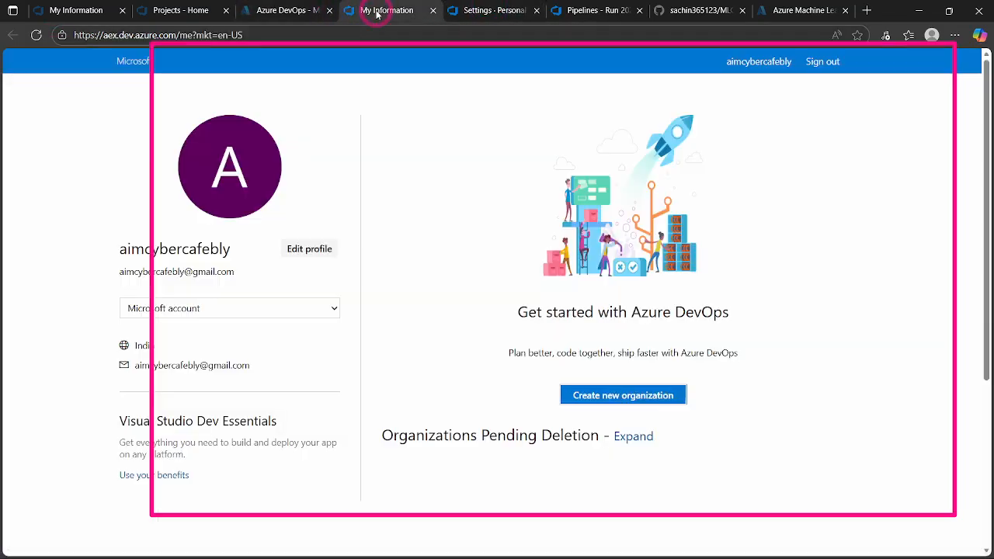
pyautogui.click(282, 9)
pyautogui.click(489, 9)
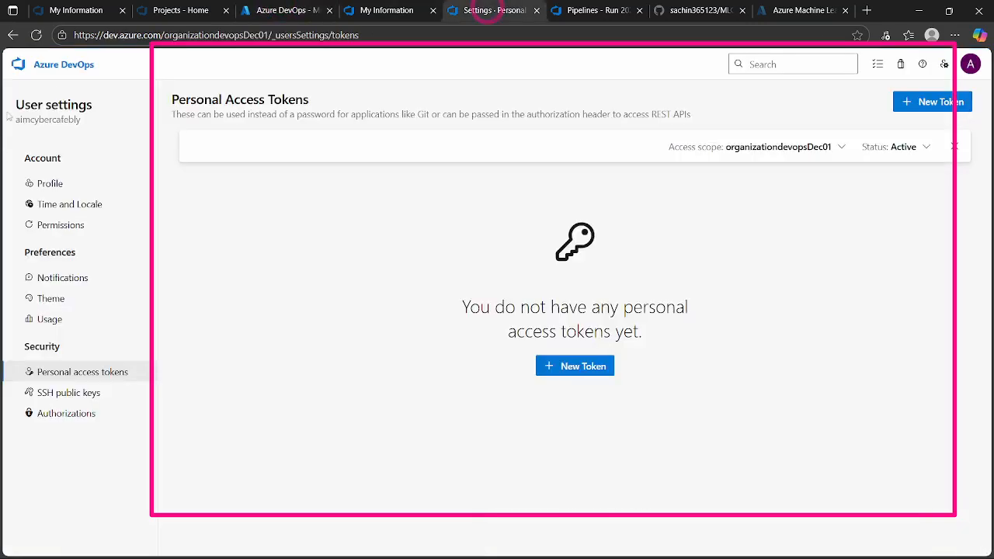
pyautogui.click(68, 65)
pyautogui.click(287, 197)
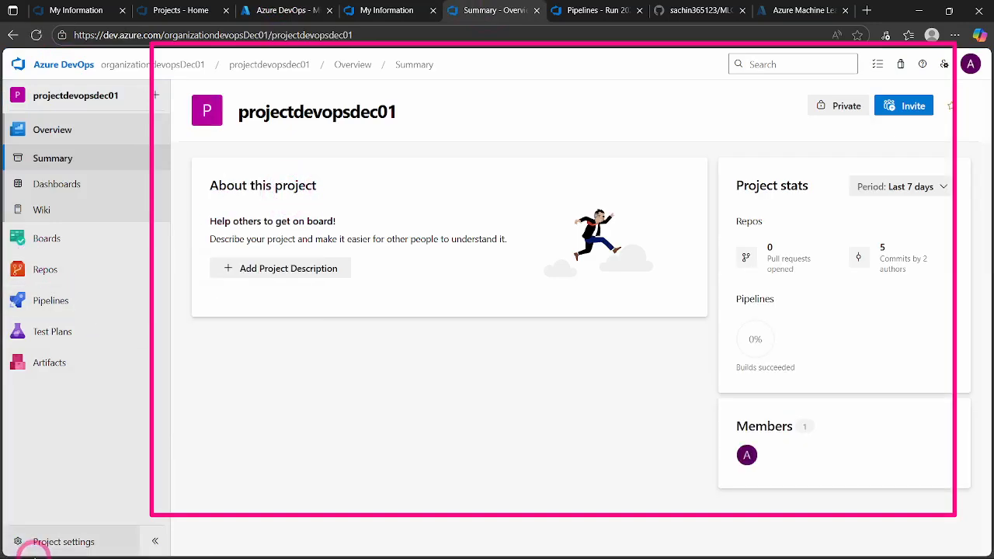
pyautogui.click(49, 542)
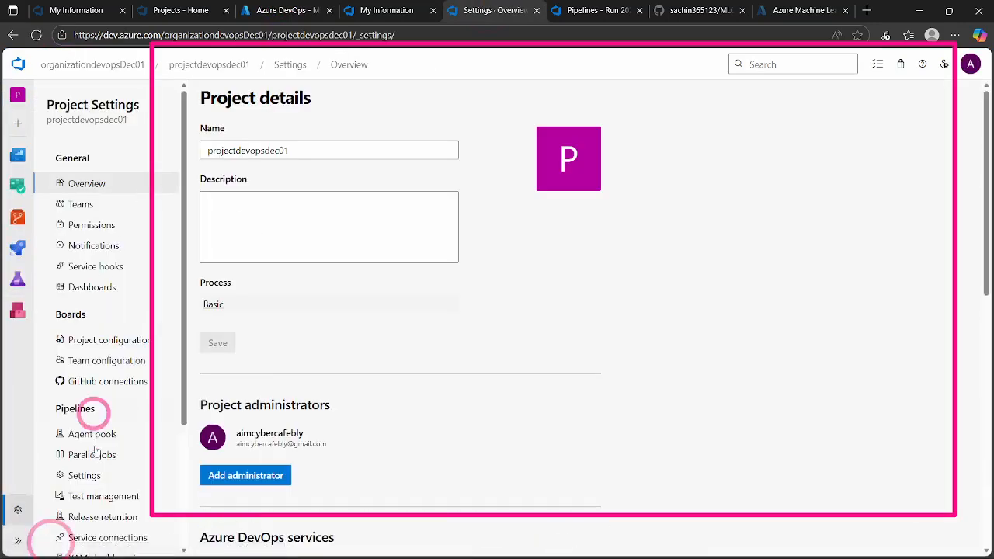
# - View the agents registered in the project's agent_pool_devops_dec02 agent pool
pyautogui.click(93, 435)
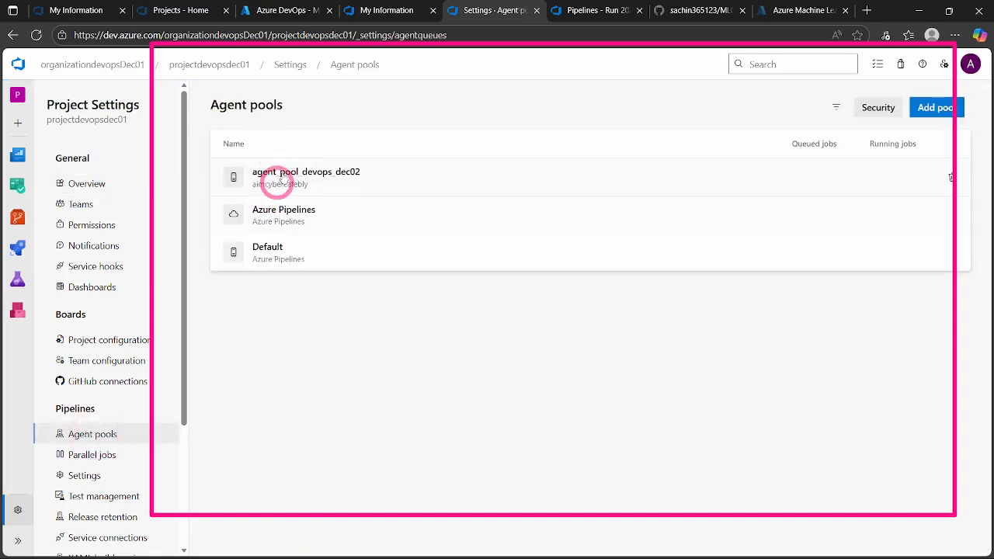
pyautogui.click(281, 179)
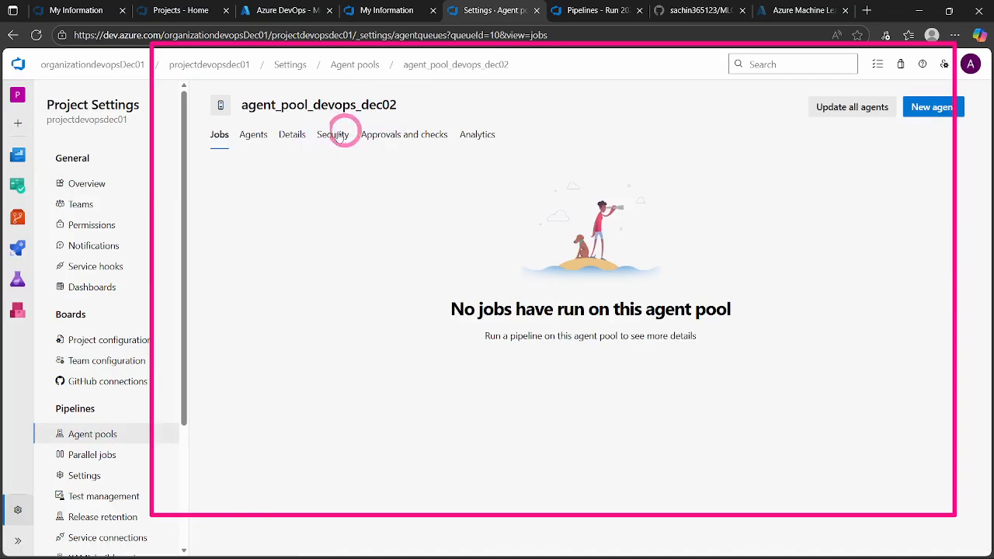
pyautogui.click(253, 135)
pyautogui.click(264, 206)
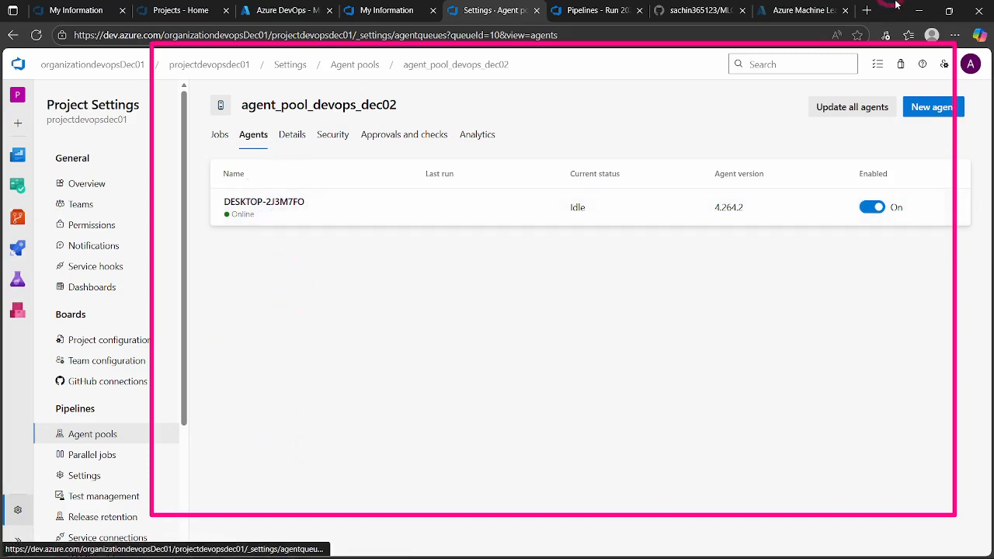
# - Open the projectdevopsdec01 pipeline's YAML file for editing and hide the task assistant
pyautogui.click(584, 9)
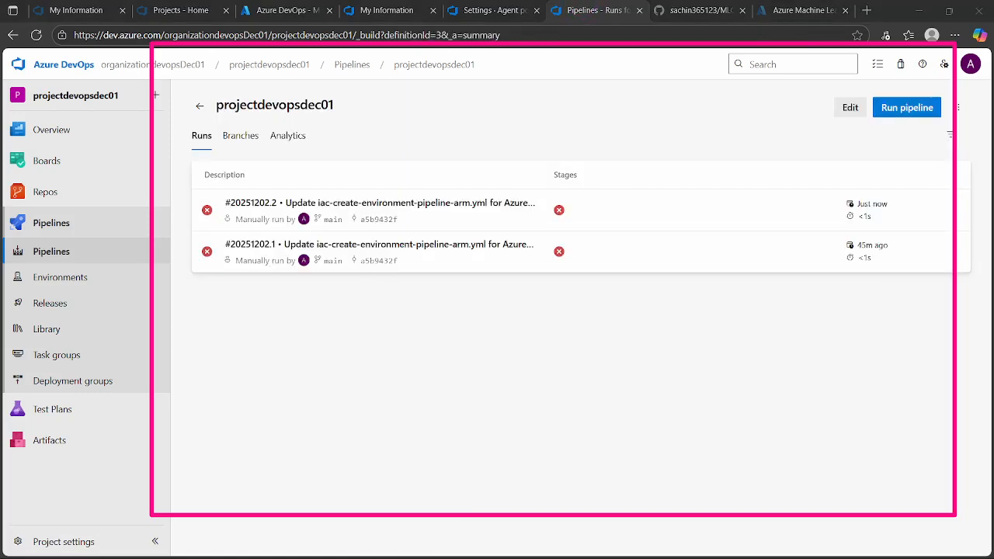
pyautogui.click(404, 261)
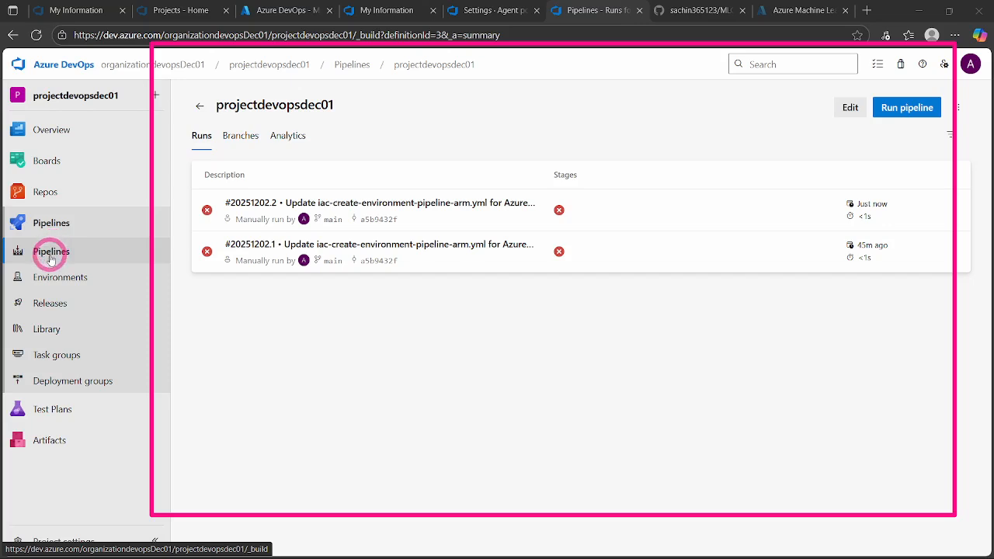
pyautogui.click(851, 109)
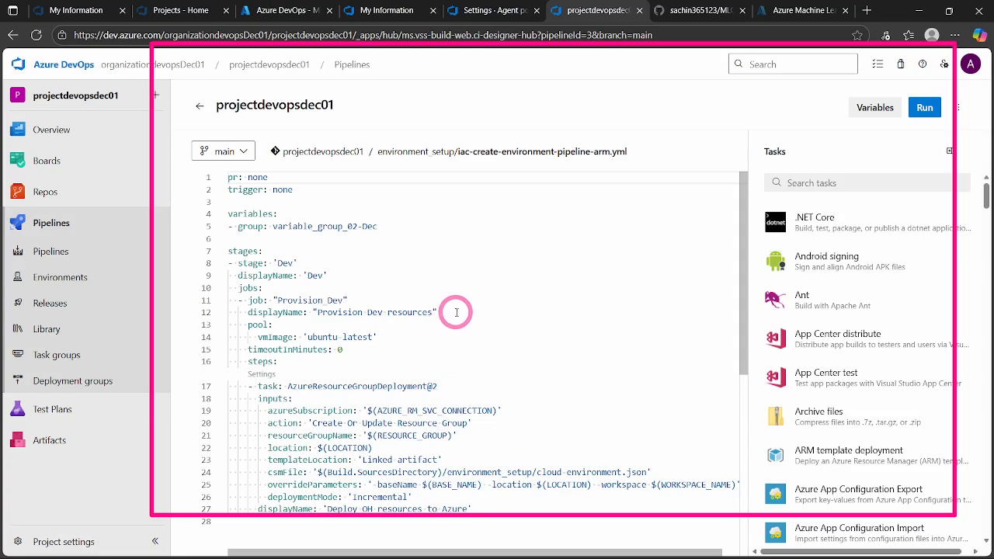
pyautogui.scroll(3, 457, 312)
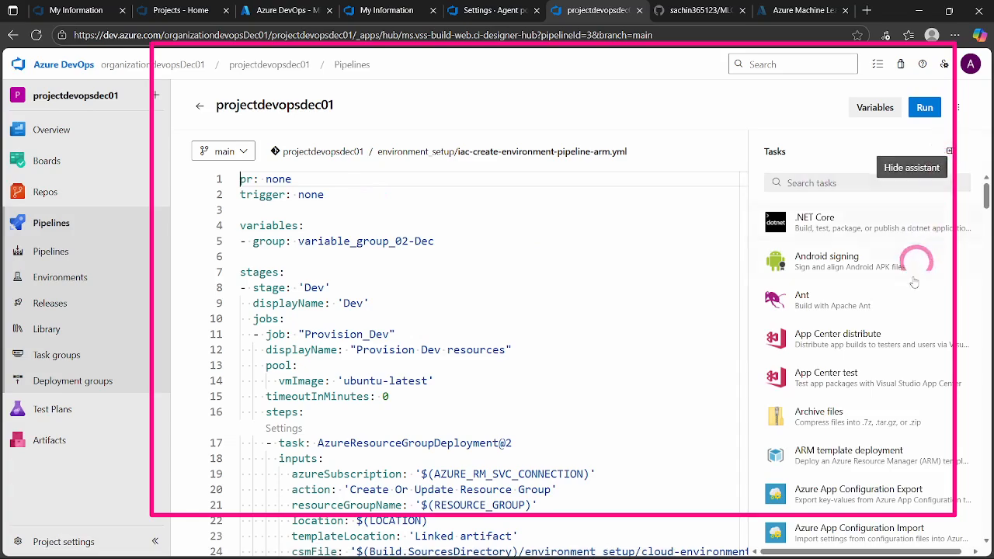
pyautogui.scroll(-3, 821, 321)
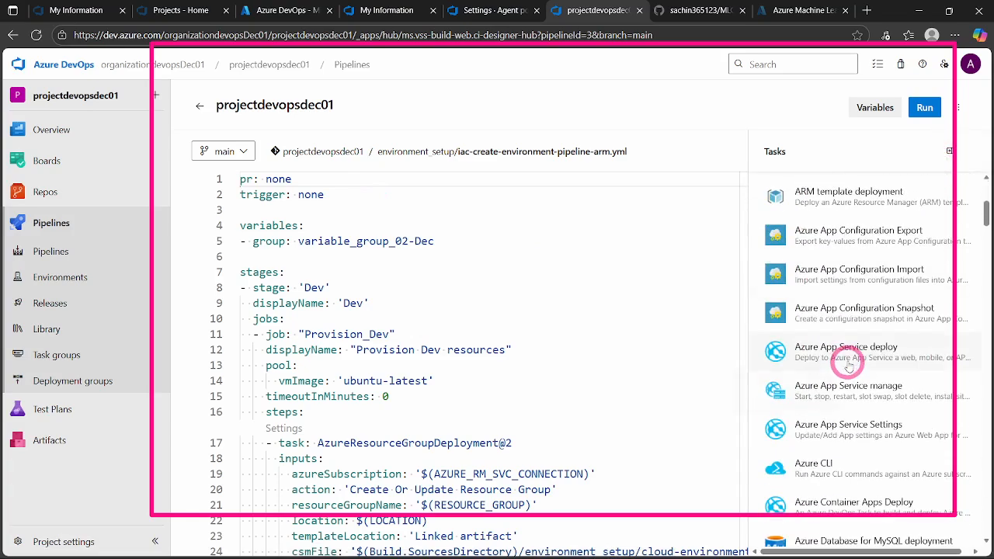
pyautogui.scroll(3, 844, 353)
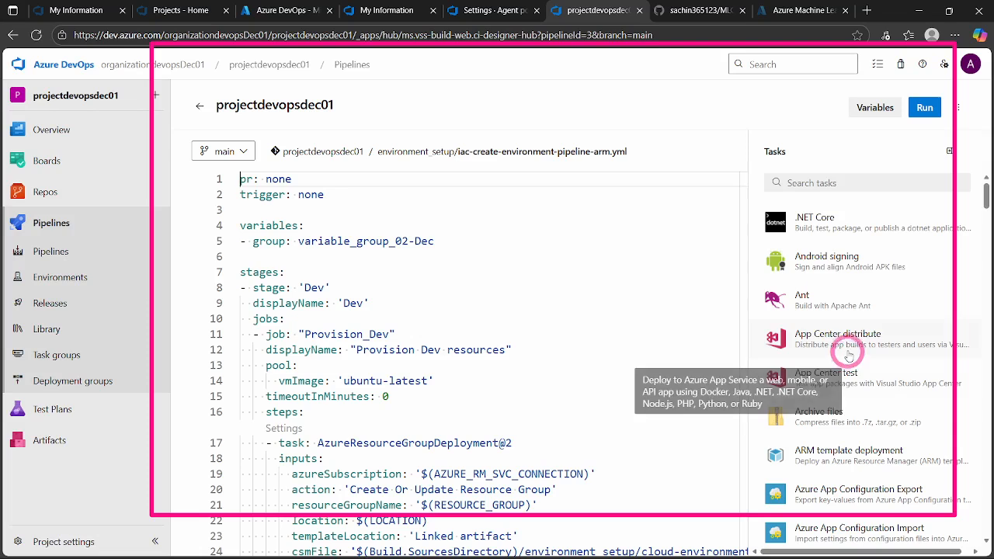
pyautogui.click(951, 151)
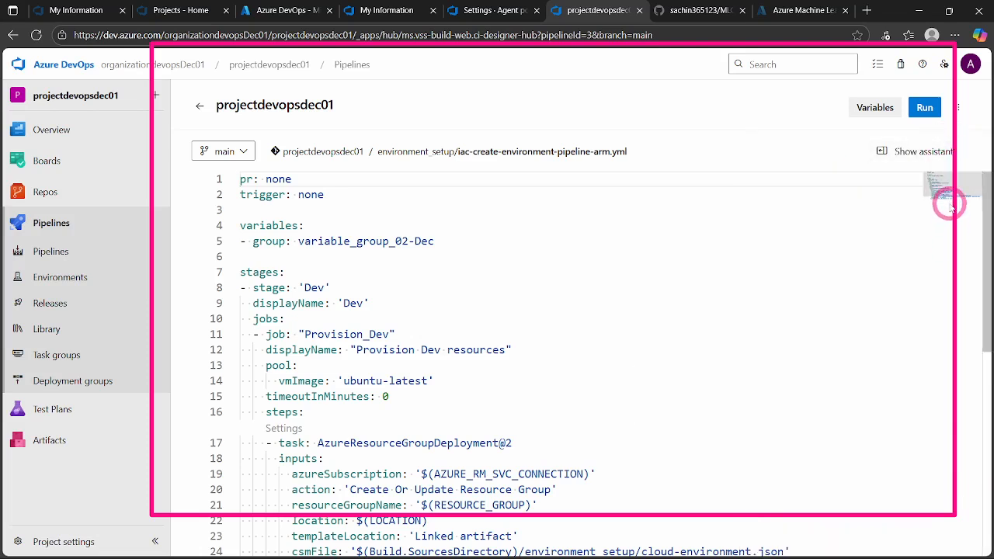
# - Examine the variable group, Dev stage and job pool definitions in iac-create-environment-pipeline-arm.yml
pyautogui.scroll(2, 501, 319)
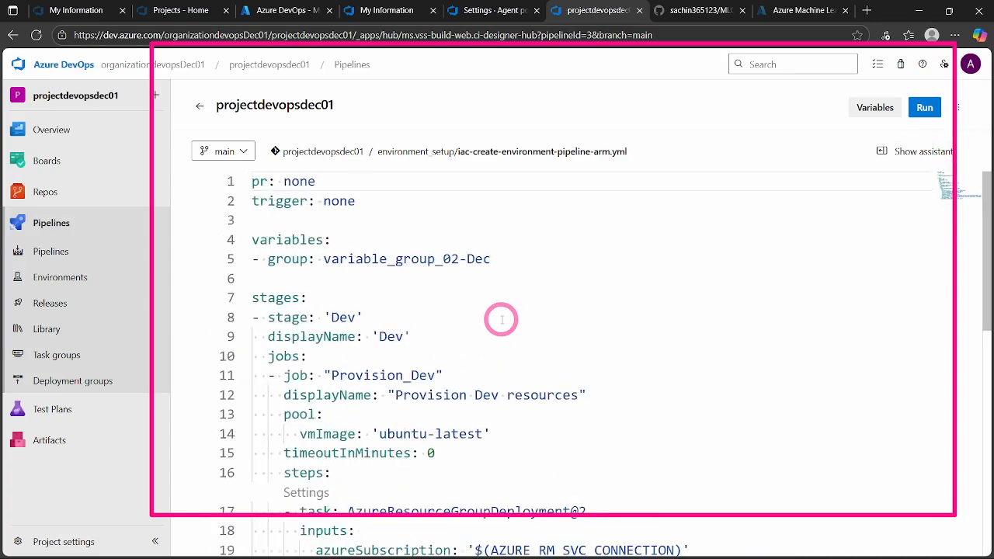
pyautogui.scroll(-3, 504, 317)
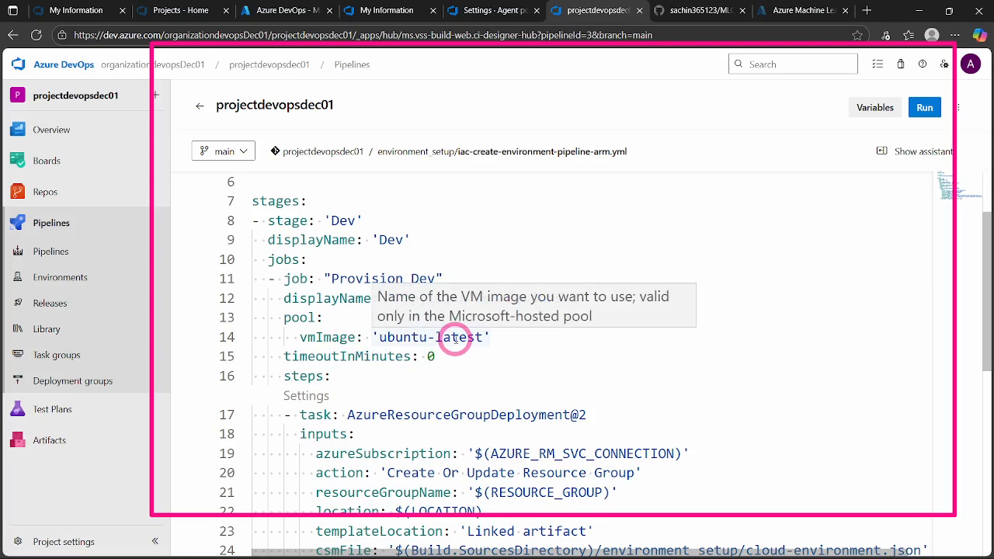
pyautogui.scroll(1, 455, 338)
pyautogui.scroll(2, 455, 338)
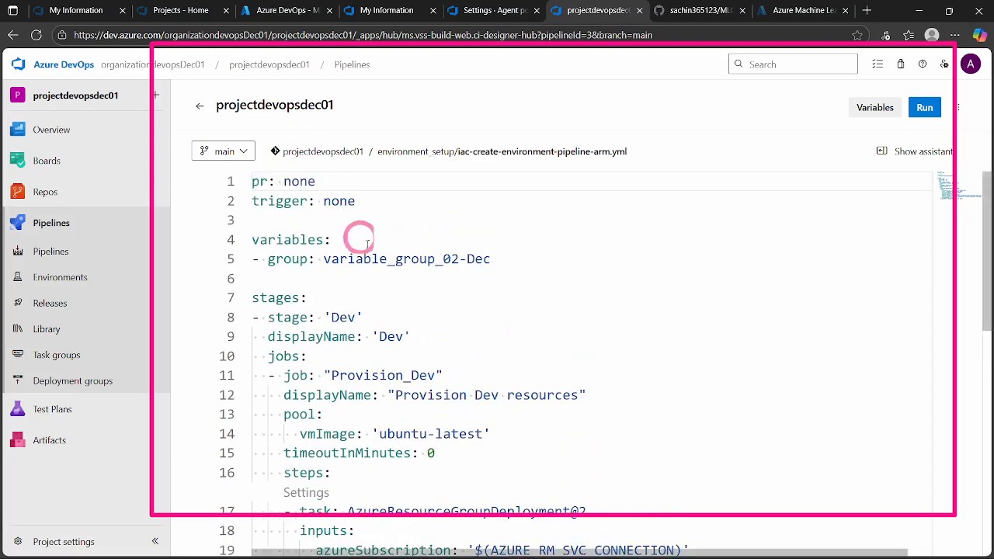
pyautogui.scroll(-1, 432, 298)
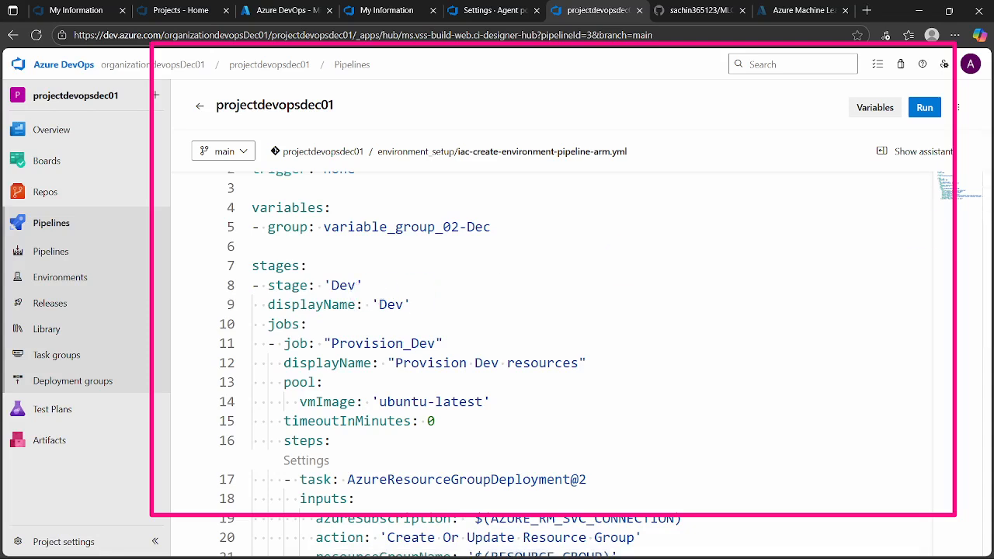
pyautogui.scroll(1, 432, 310)
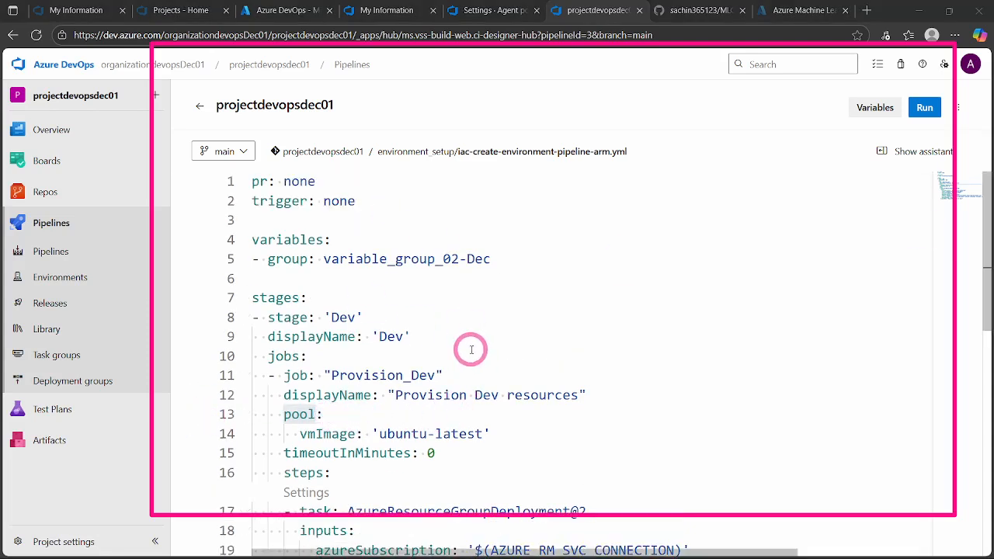
pyautogui.scroll(-2, 417, 337)
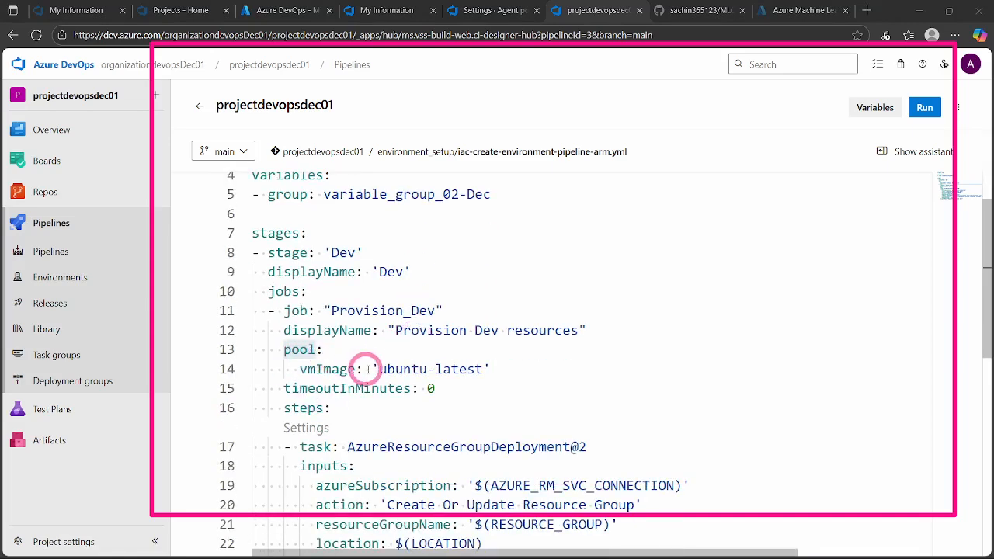
# - Delete the quoted 'ubuntu-latest' value of vmImage under the Provision_Dev job's pool
pyautogui.click(482, 381)
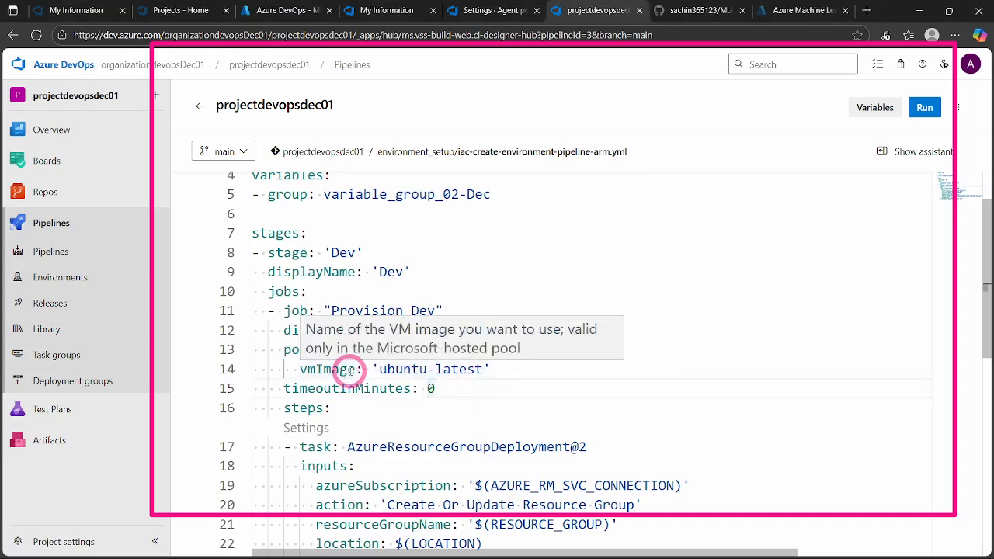
pyautogui.click(497, 371)
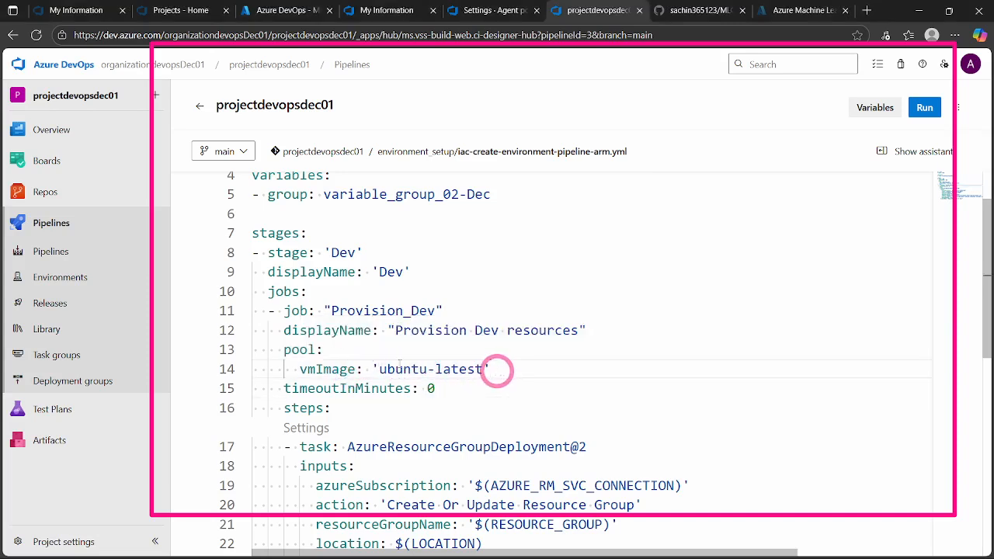
pyautogui.moveTo(382, 370)
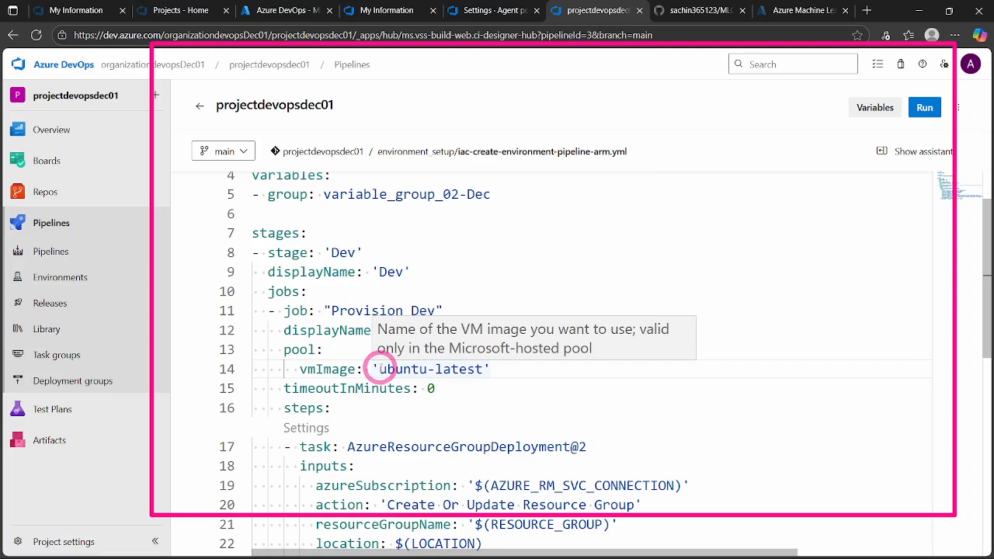
pyautogui.doubleClick(381, 370)
pyautogui.moveTo(381, 369); pyautogui.dragTo(480, 367)
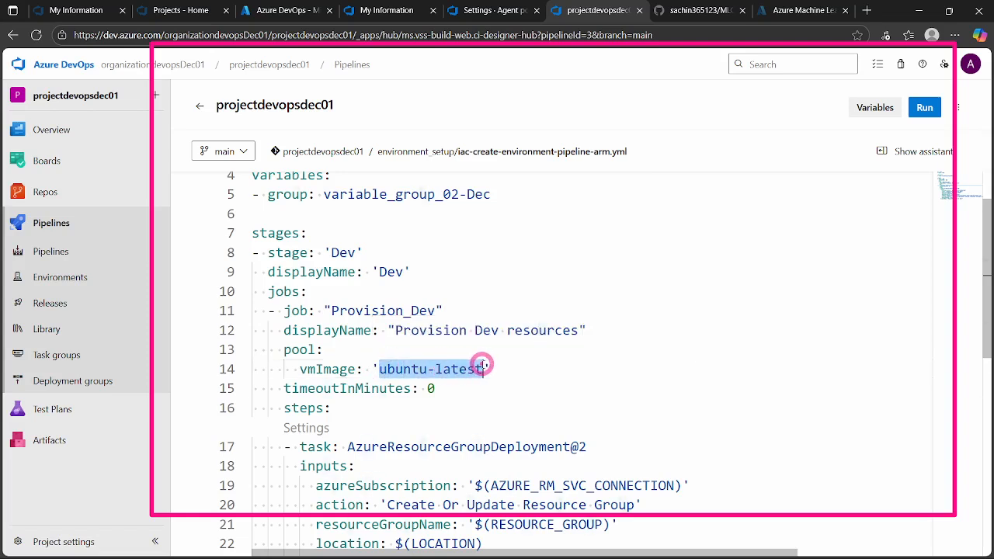
pyautogui.press('BackSpace')
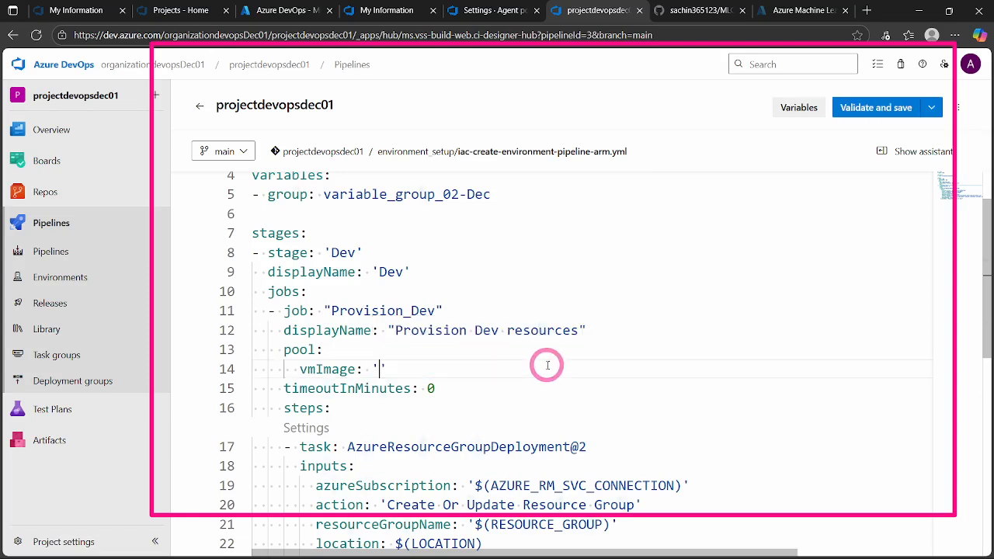
pyautogui.press('BackSpace')
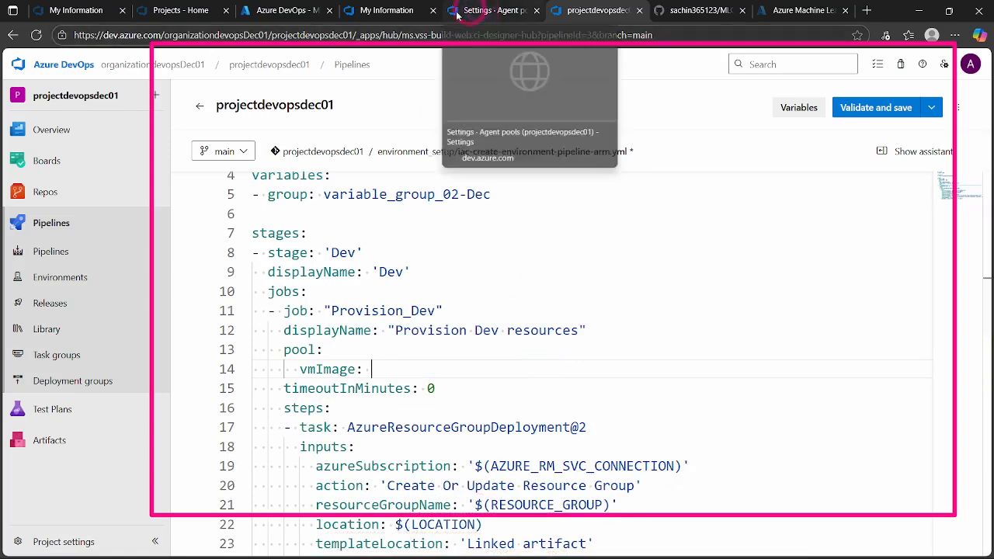
# - Copy the agent pool name agent_pool_devops_dec02 from the heading of its settings page
pyautogui.click(504, 10)
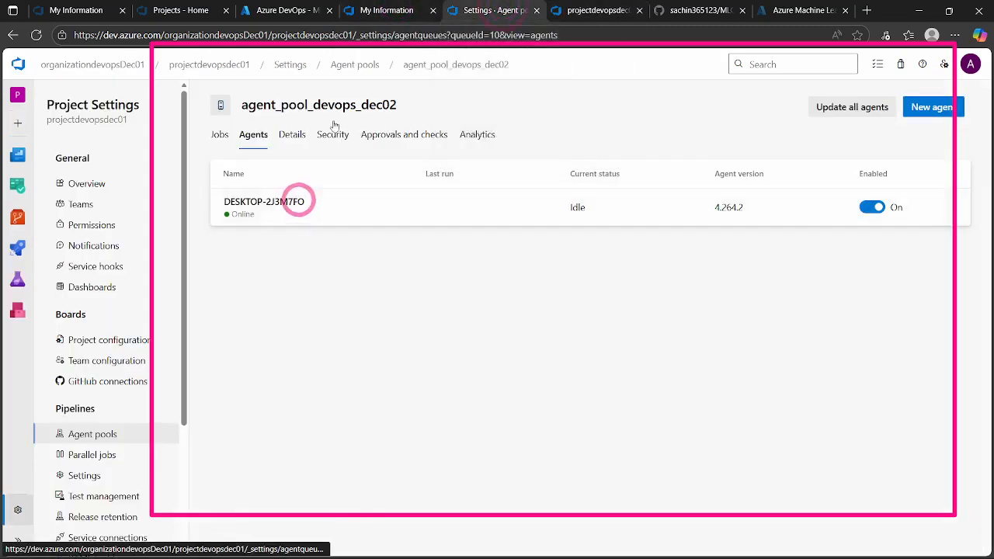
pyautogui.moveTo(243, 105); pyautogui.dragTo(398, 110)
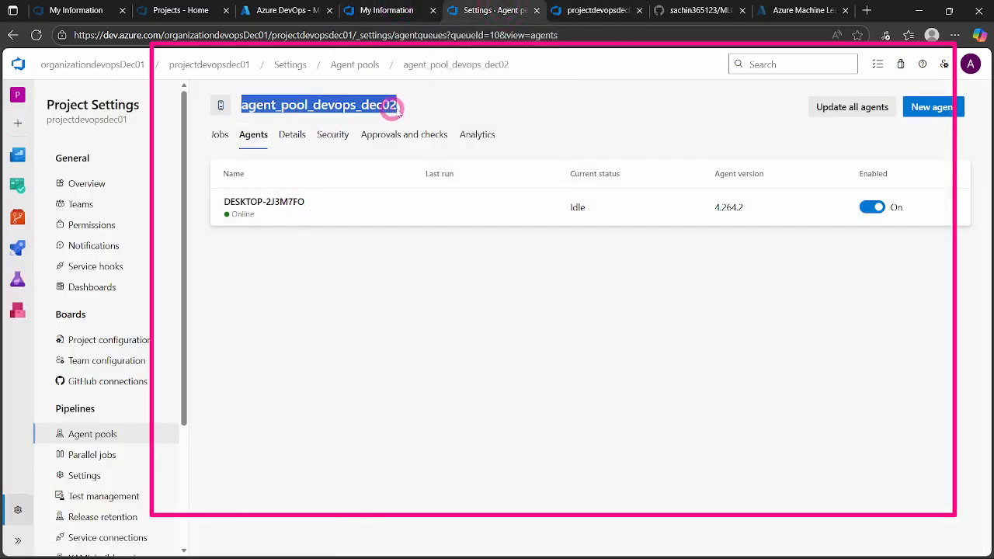
pyautogui.click(423, 121)
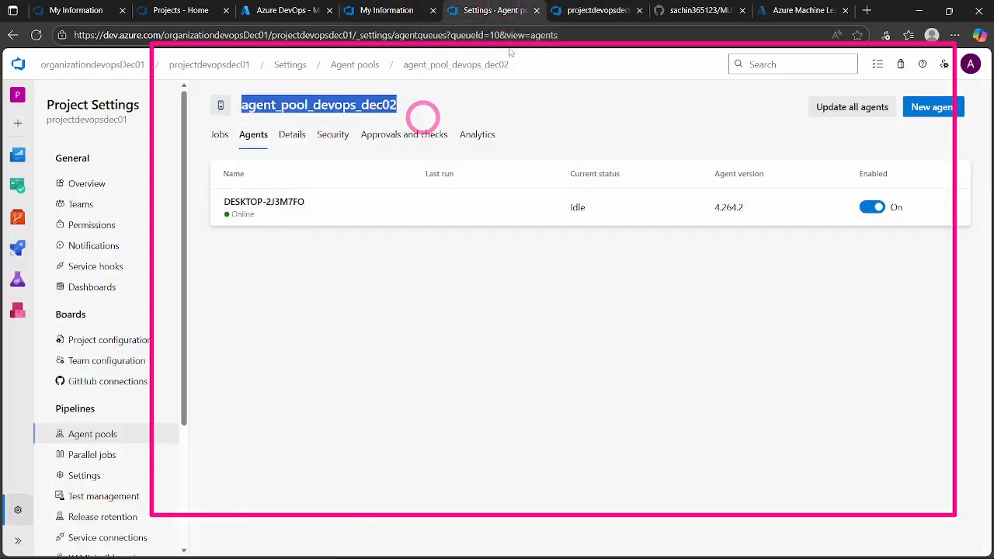
# - Paste agent_pool_devops_dec02 as the vmImage value under the Provision_Dev job's pool in the pipeline YAML
pyautogui.click(598, 10)
pyautogui.click(392, 359)
pyautogui.hotkey('ctrl', 'v')
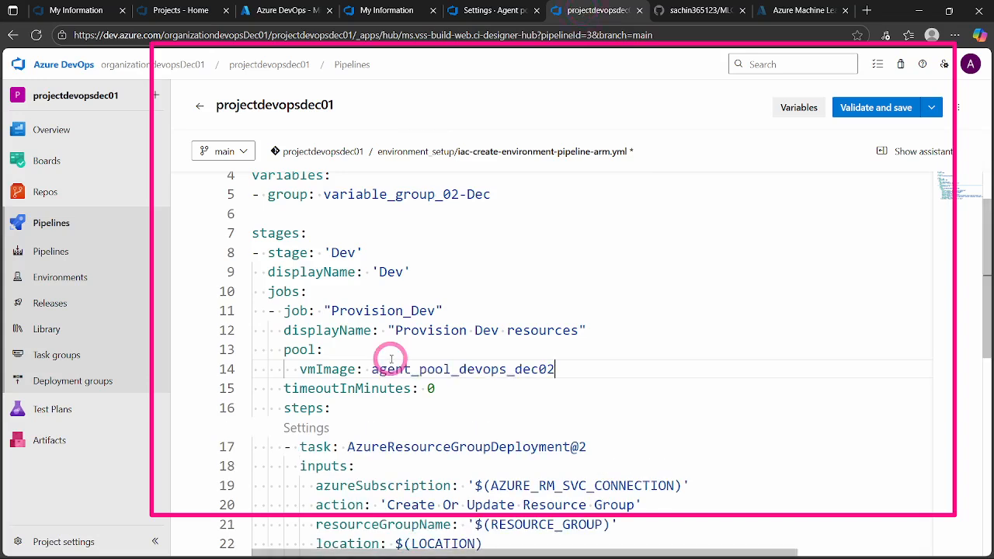
# - Validate iac-create-environment-pipeline-arm.yml and commit the change directly to the main branch with the default commit message
pyautogui.click(880, 110)
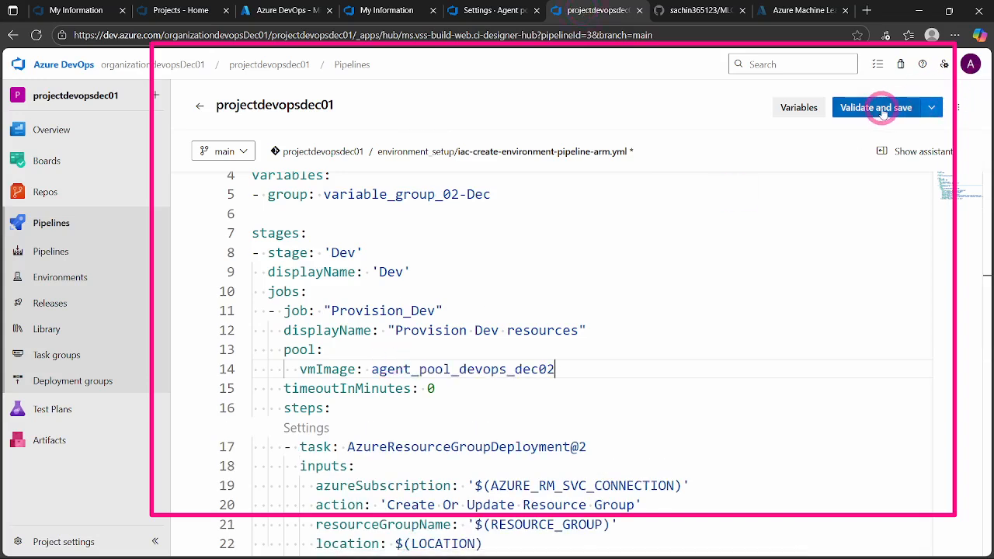
pyautogui.click(932, 108)
pyautogui.click(877, 107)
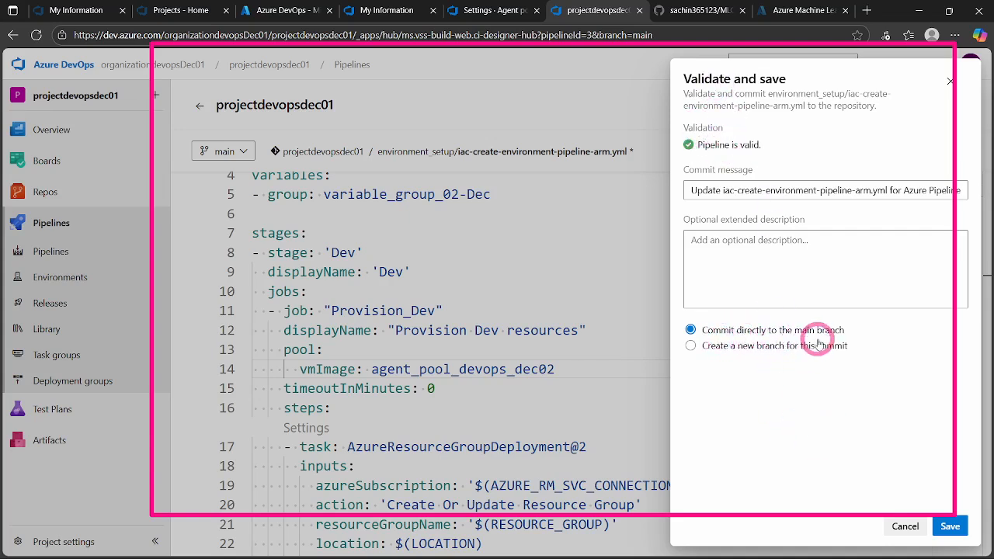
pyautogui.click(950, 527)
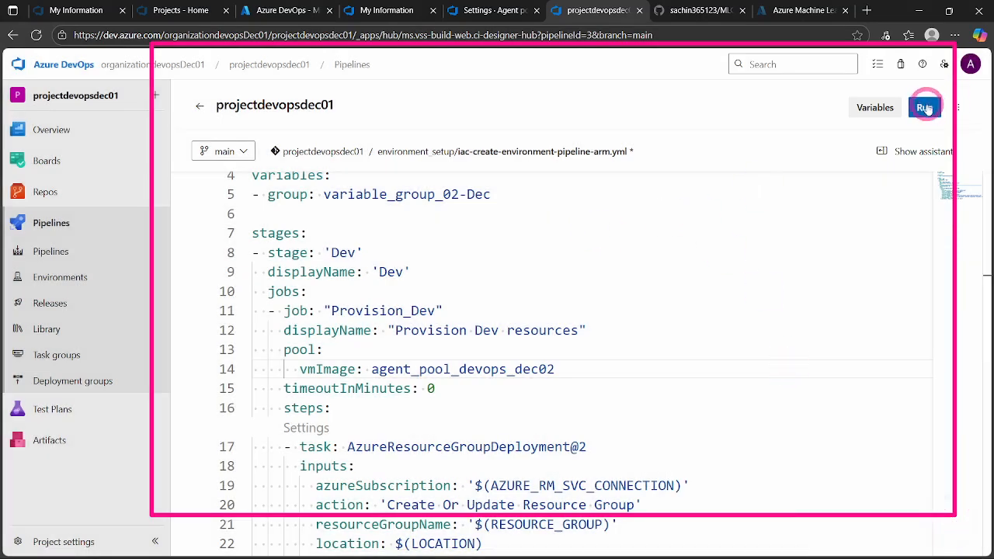
# - Run the projectdevopsdec01 pipeline on the main branch and open the Provision Dev resources job
pyautogui.click(924, 108)
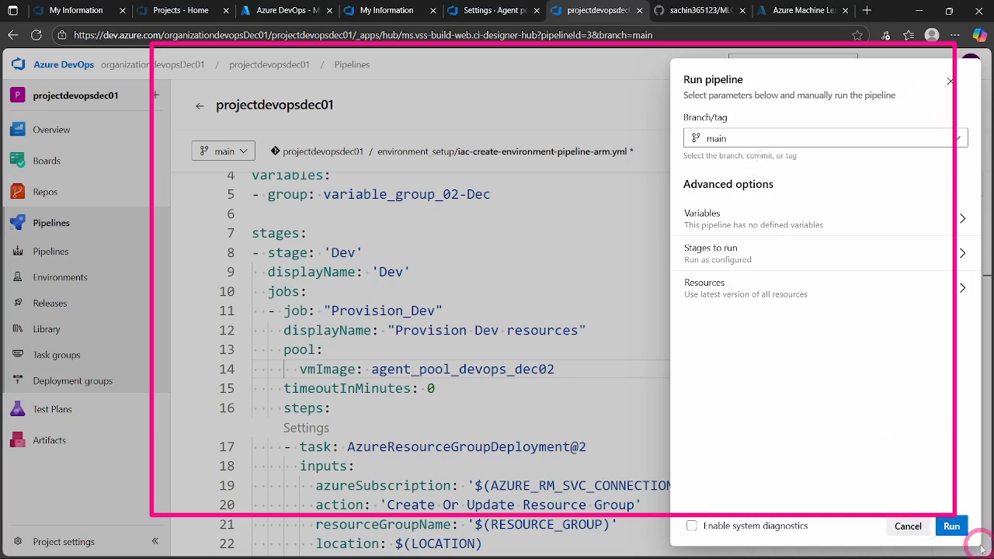
pyautogui.click(952, 527)
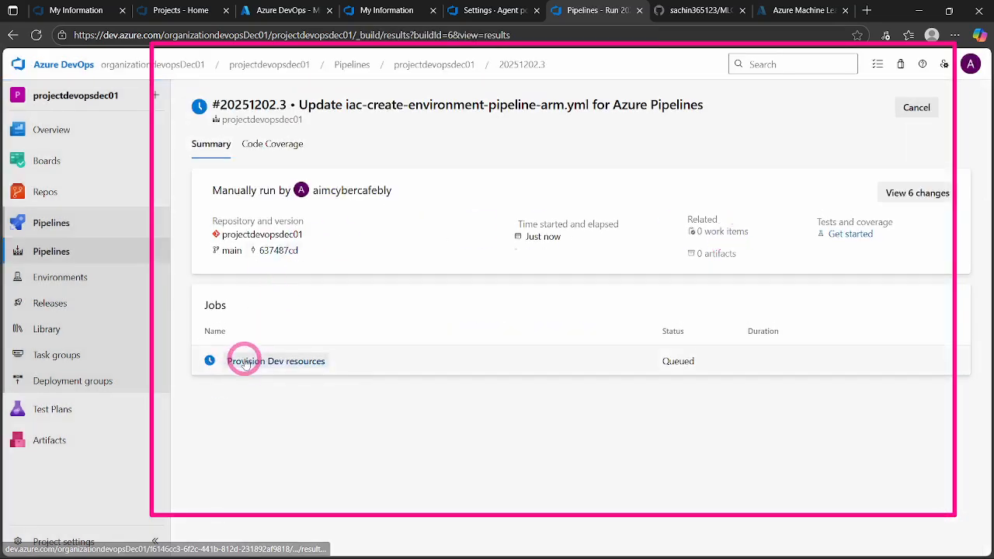
pyautogui.click(238, 361)
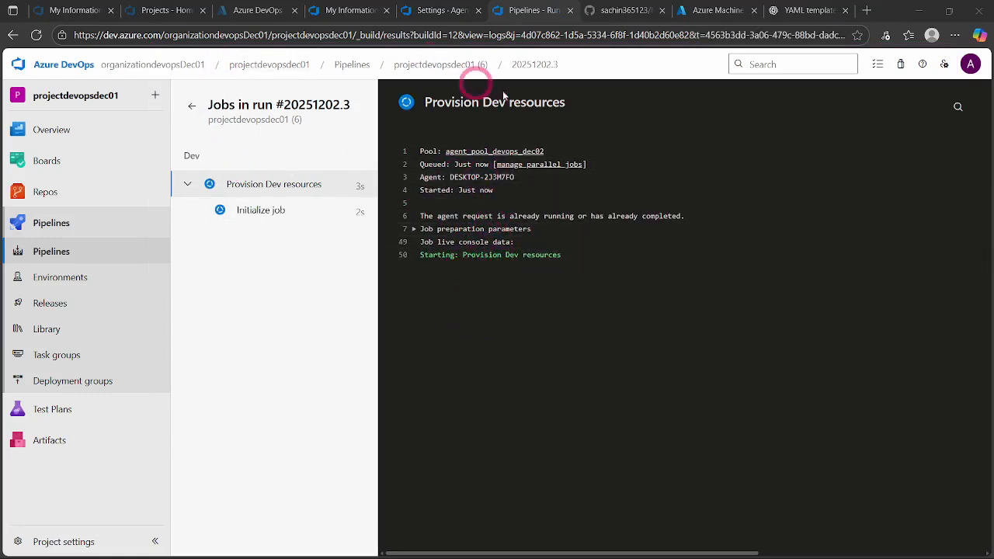
# - Check the running jobs and the agent status of the agent_pool_devops_dec02 pool in the project settings
pyautogui.click(432, 11)
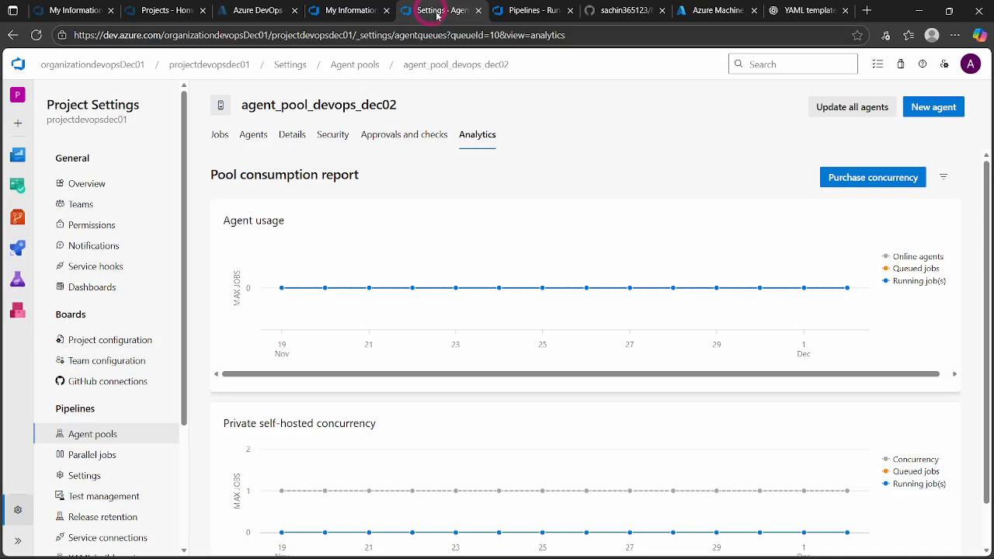
pyautogui.click(90, 435)
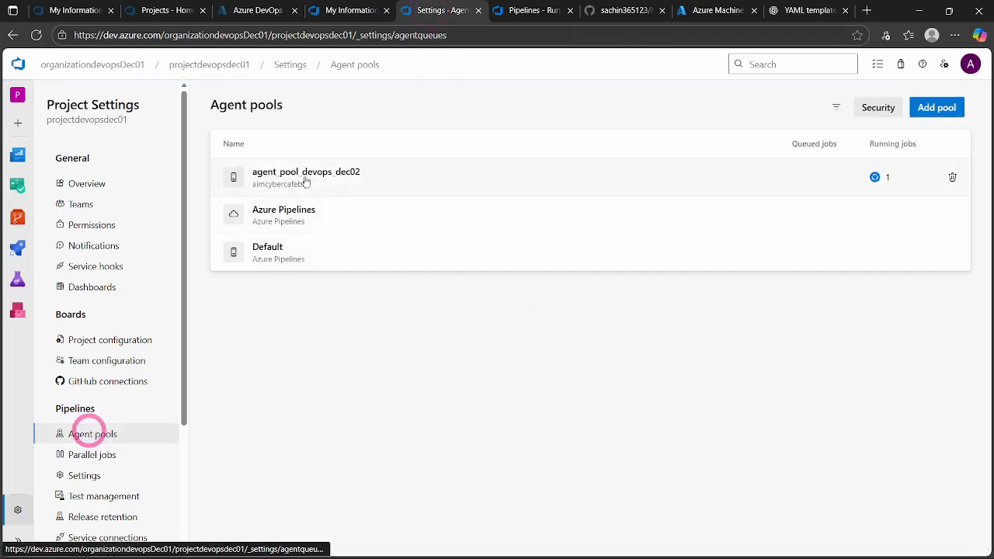
pyautogui.click(305, 181)
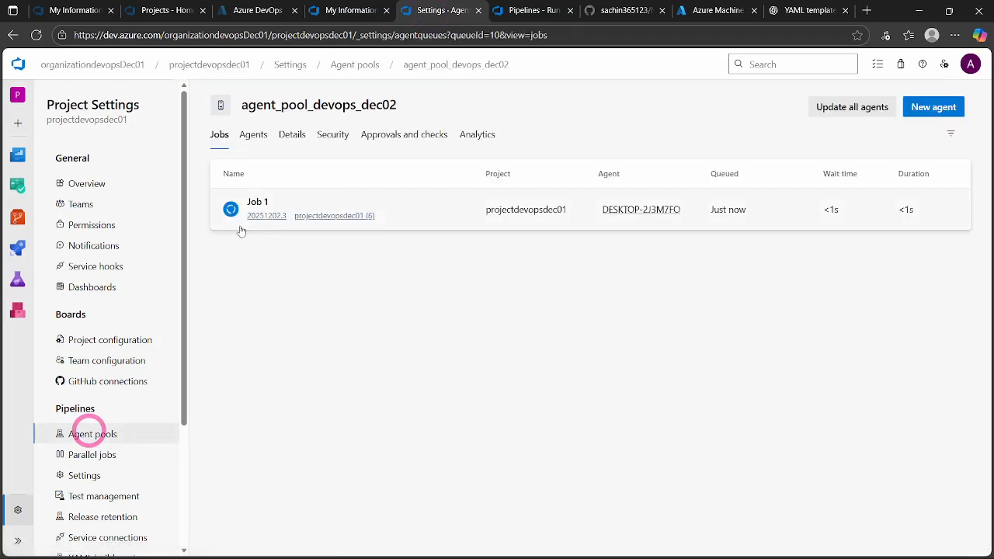
pyautogui.click(251, 138)
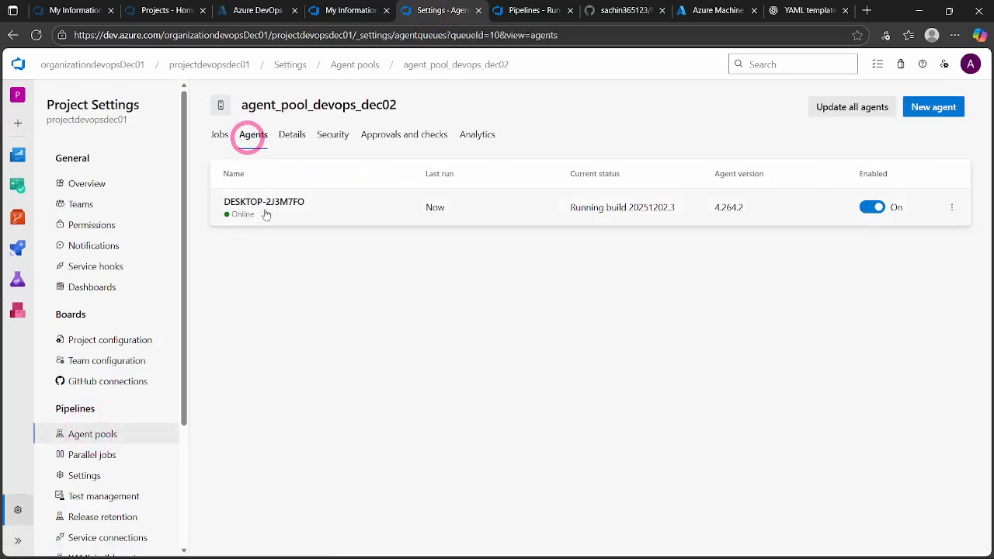
# - From the pipelines list, open the projectdevopsdec01 pipeline without the (6) suffix for editing in a separate browser tab
pyautogui.click(524, 11)
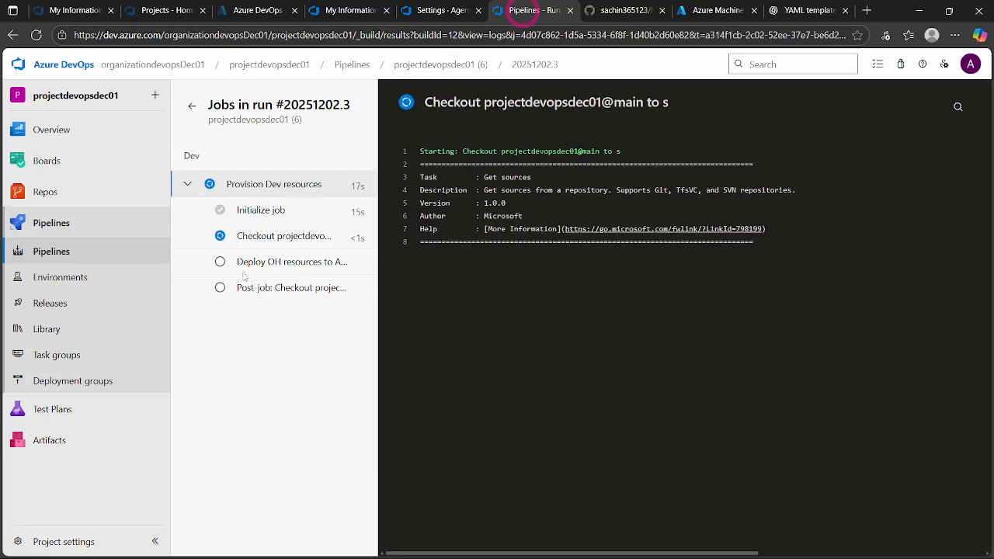
pyautogui.click(42, 251)
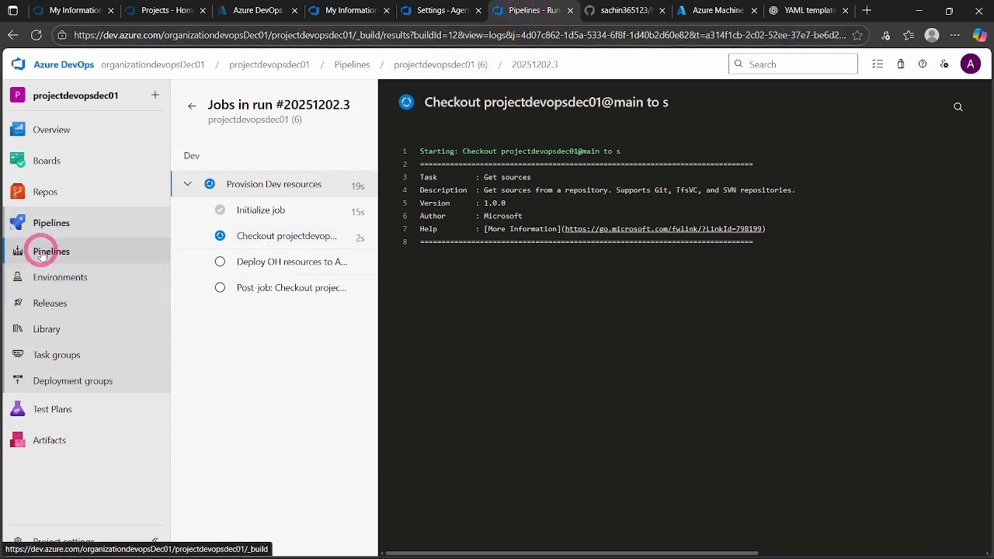
pyautogui.click(41, 251)
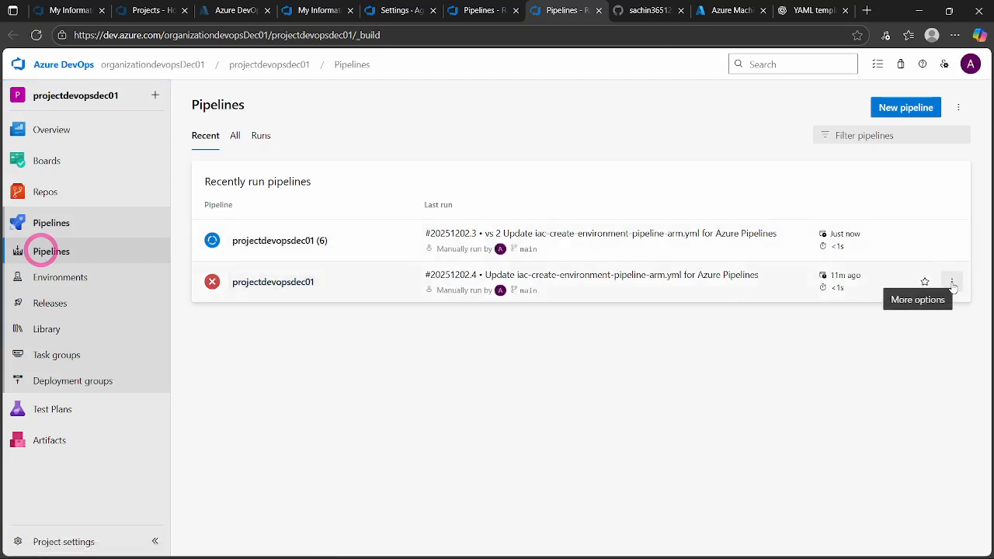
pyautogui.click(951, 282)
pyautogui.click(858, 309)
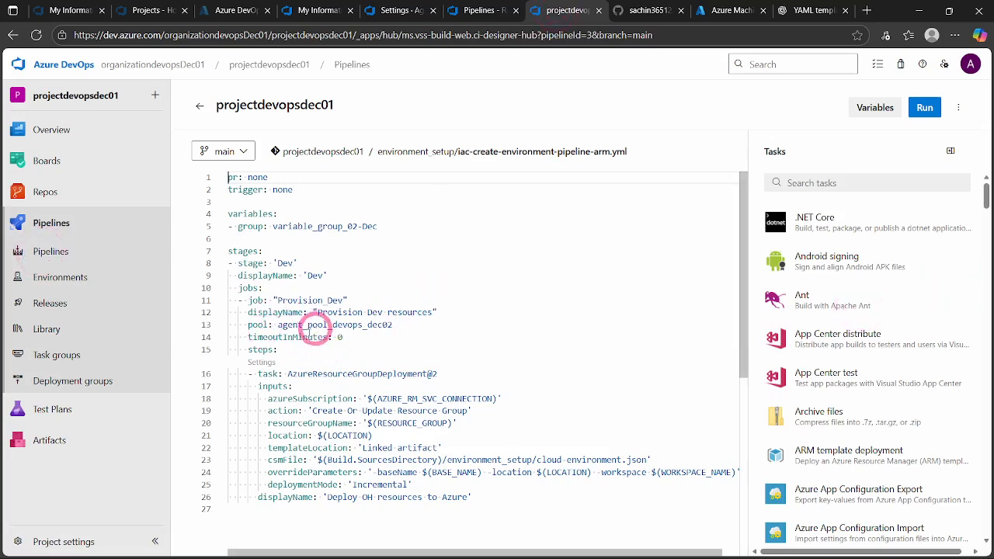
# - Replace the inline pool value with an indented line reading vmimage: agent_pool_devops_dec02 beneath pool
pyautogui.moveTo(277, 325); pyautogui.dragTo(397, 324)
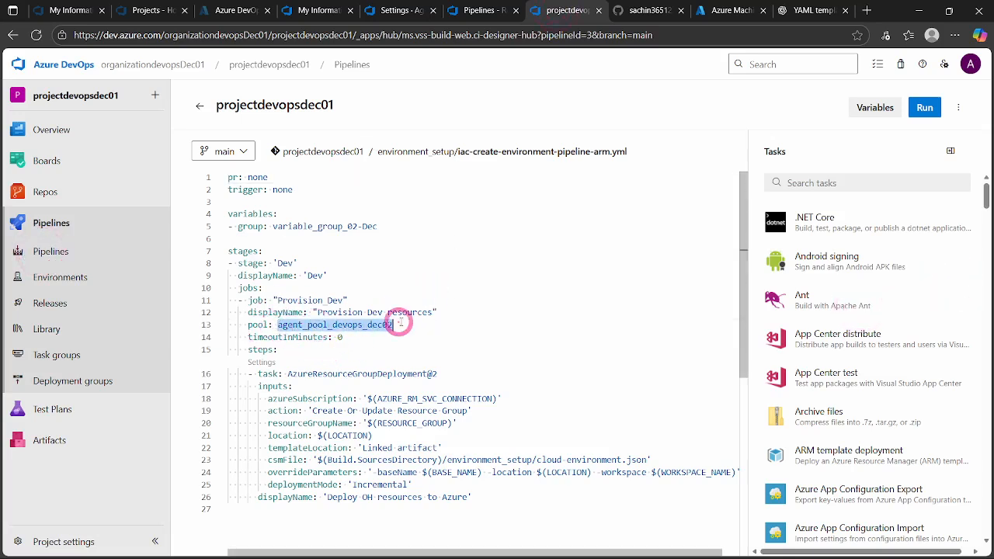
pyautogui.press('Left')
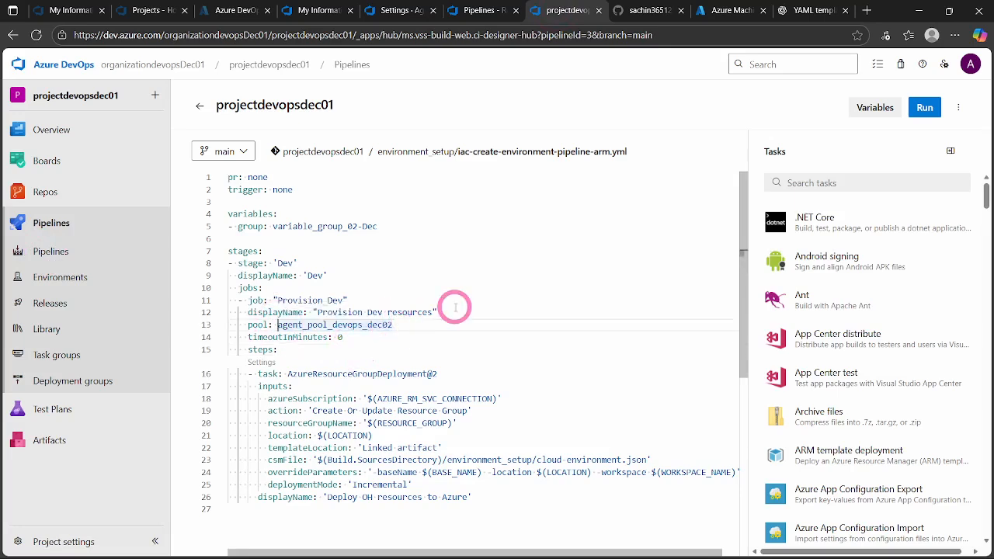
pyautogui.press('Return')
pyautogui.write('vmimage: agent_pool_devops_dec02')
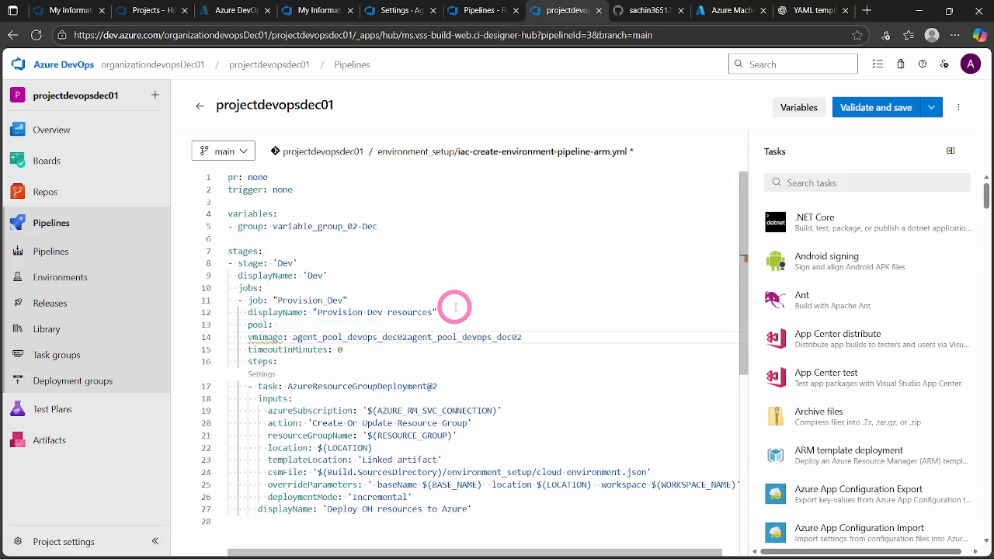
pyautogui.hotkey('shift', 'End')
pyautogui.press('Delete')
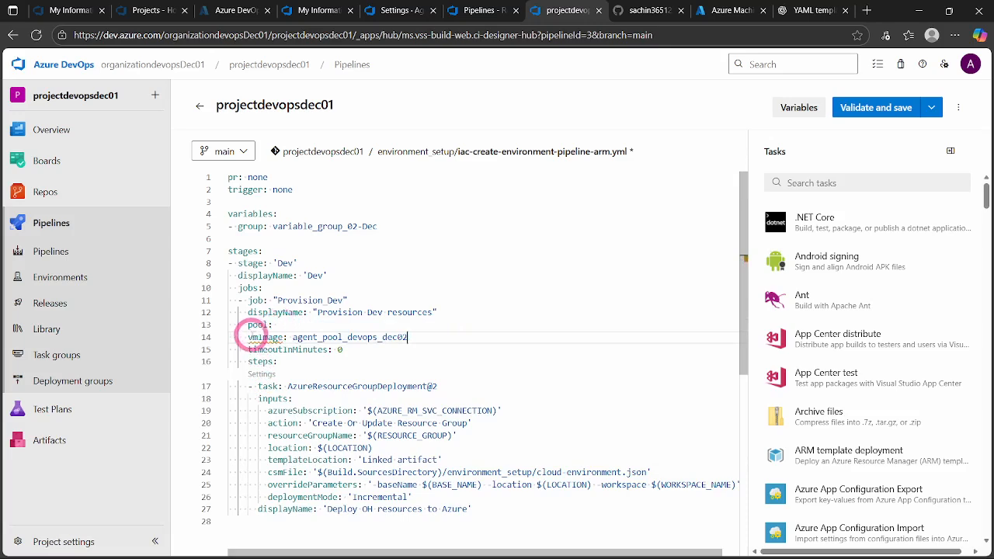
pyautogui.click(248, 337)
pyautogui.press('Tab')
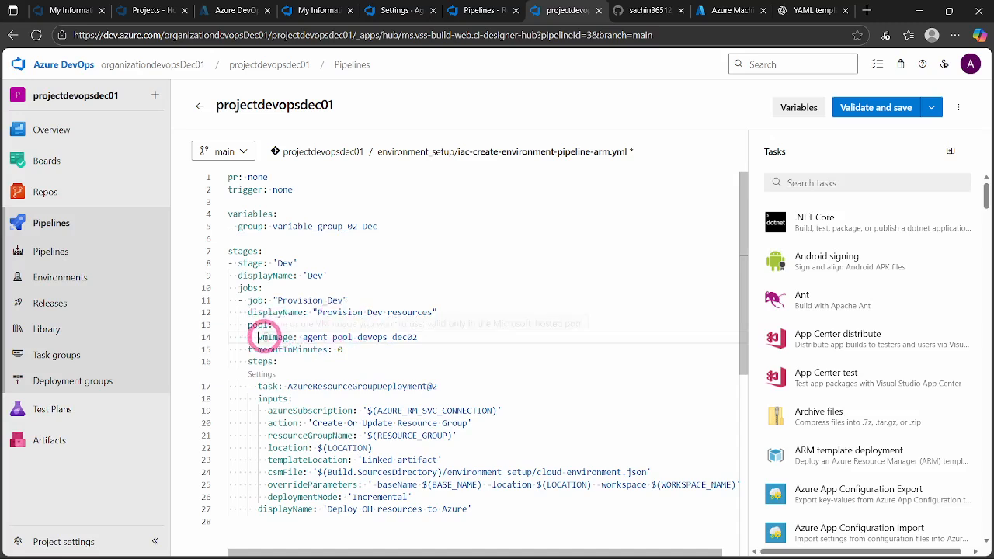
# - Remove the vmimage key and put agent_pool_devops_dec02 back on the pool line
pyautogui.moveTo(259, 337); pyautogui.dragTo(297, 337)
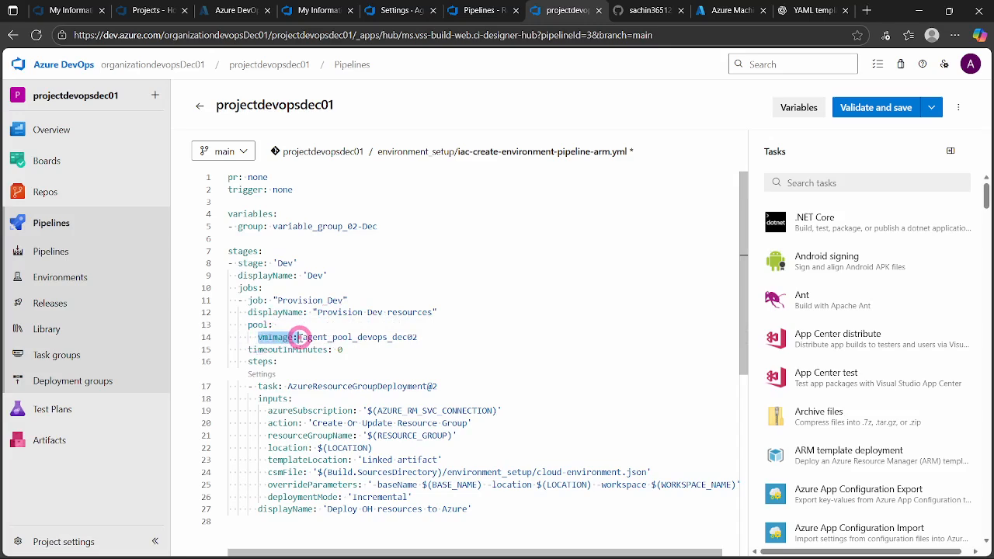
pyautogui.press('BackSpace')
pyautogui.press('BackSpace')
pyautogui.press('BackSpace')
pyautogui.press('BackSpace')
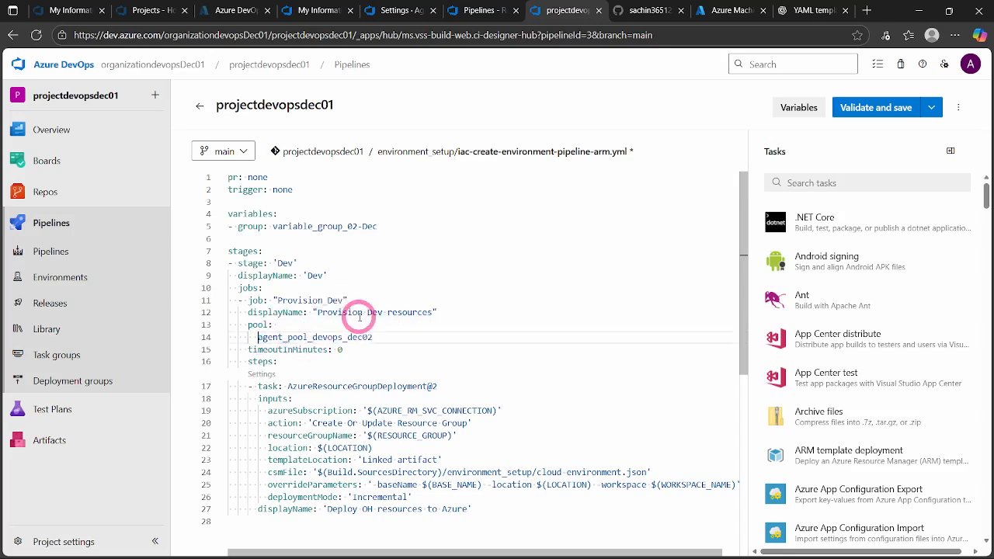
pyautogui.press('BackSpace')
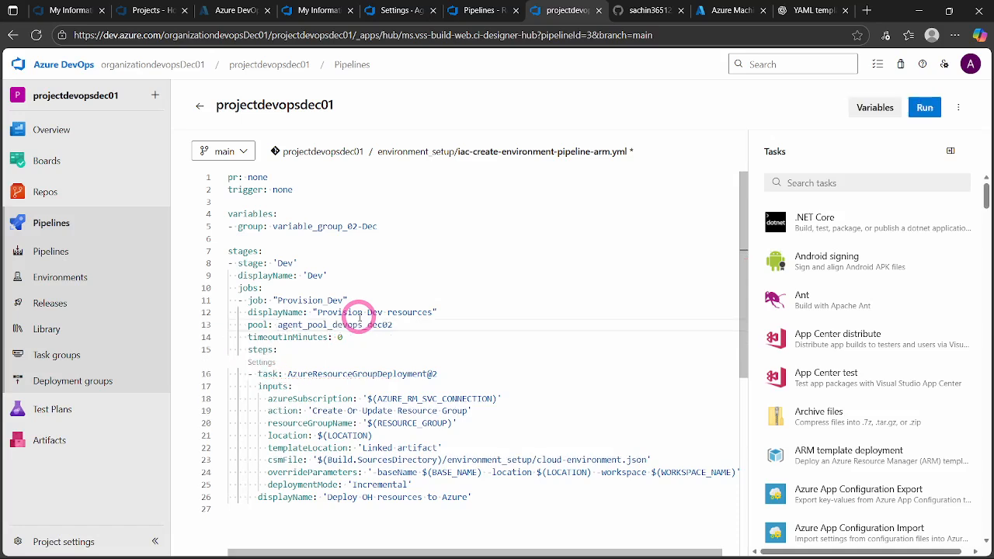
# - Validate the pipeline YAML without saving it and close the validation pane
pyautogui.click(958, 107)
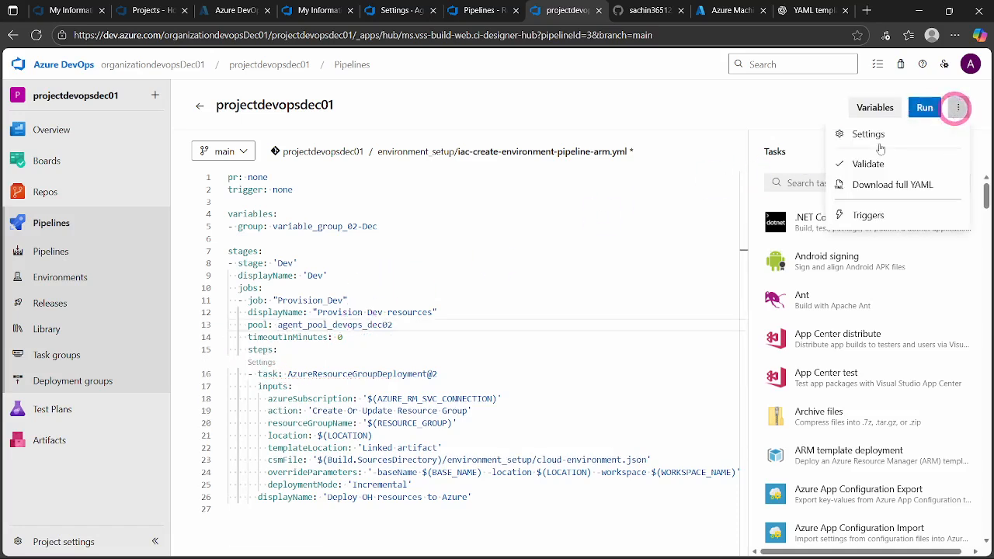
pyautogui.click(867, 164)
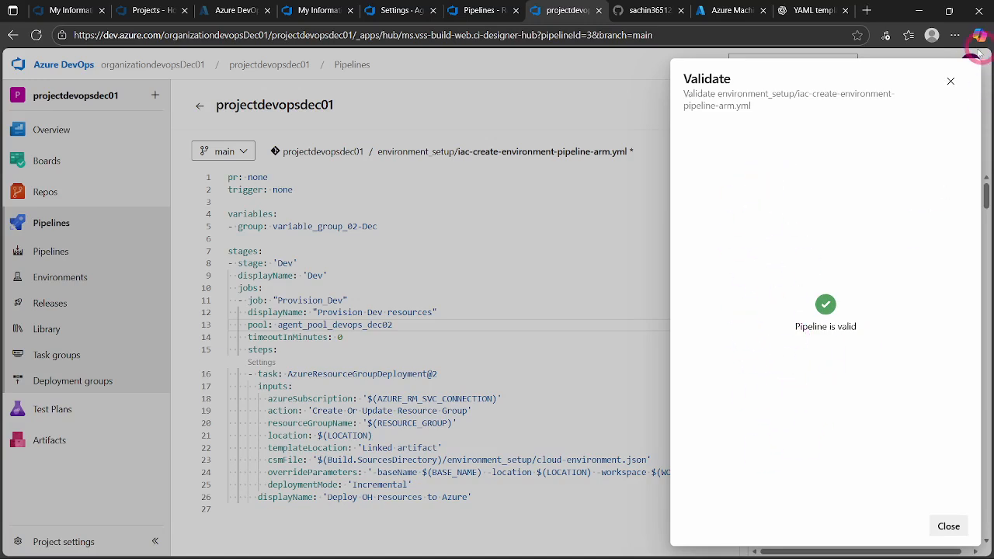
pyautogui.click(950, 81)
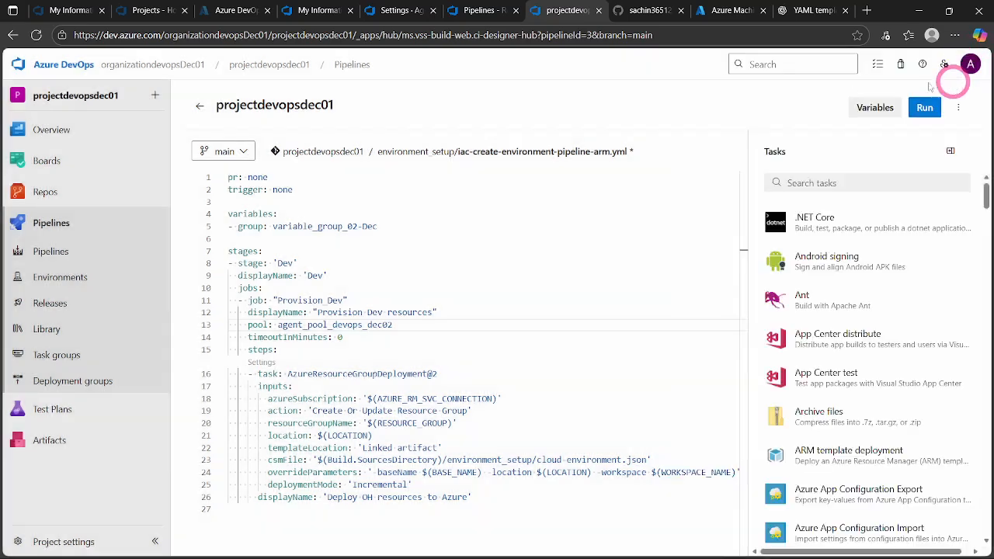
# - Review the Deploy OH resources to Azure log in run 20251202.3 and open variable_group_02-Dec in the Library
pyautogui.click(454, 10)
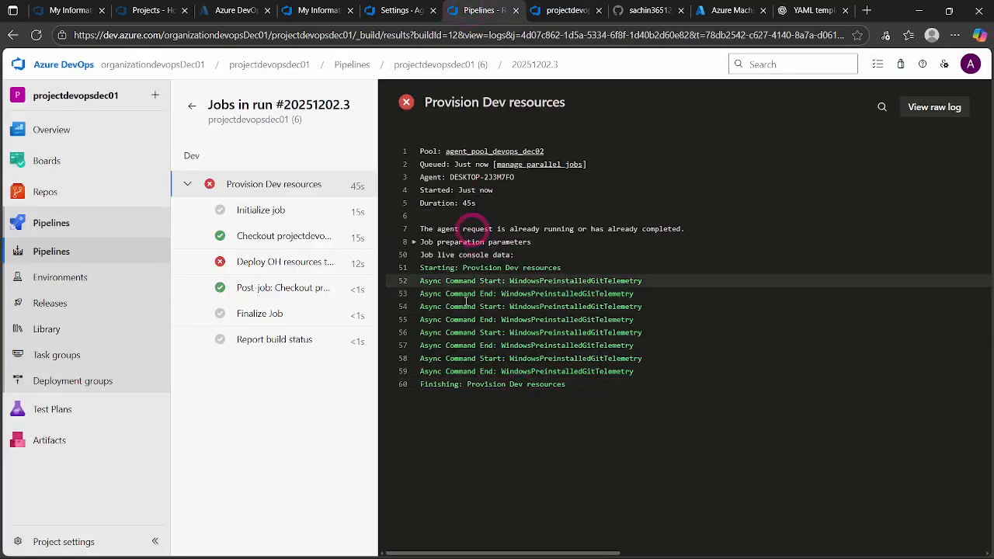
pyautogui.click(261, 261)
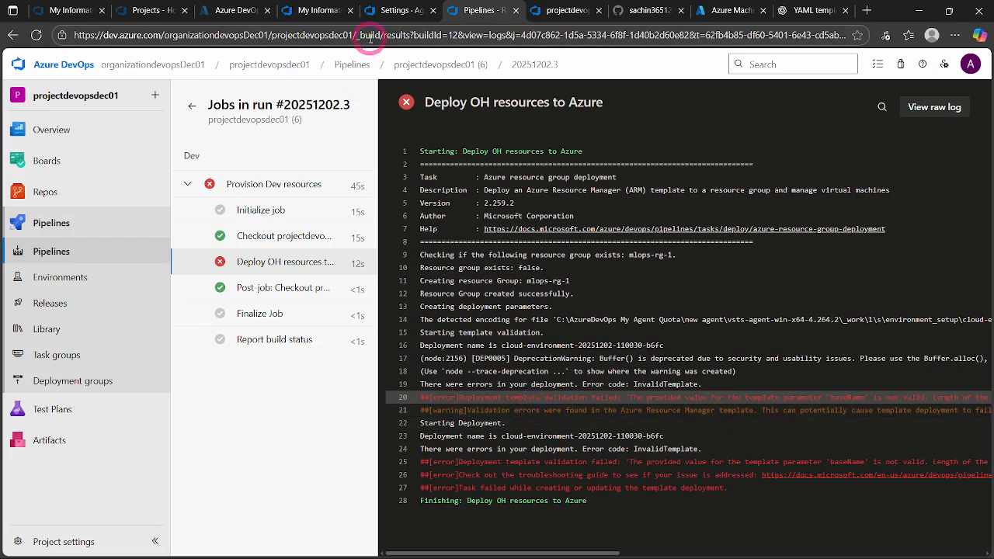
pyautogui.click(391, 14)
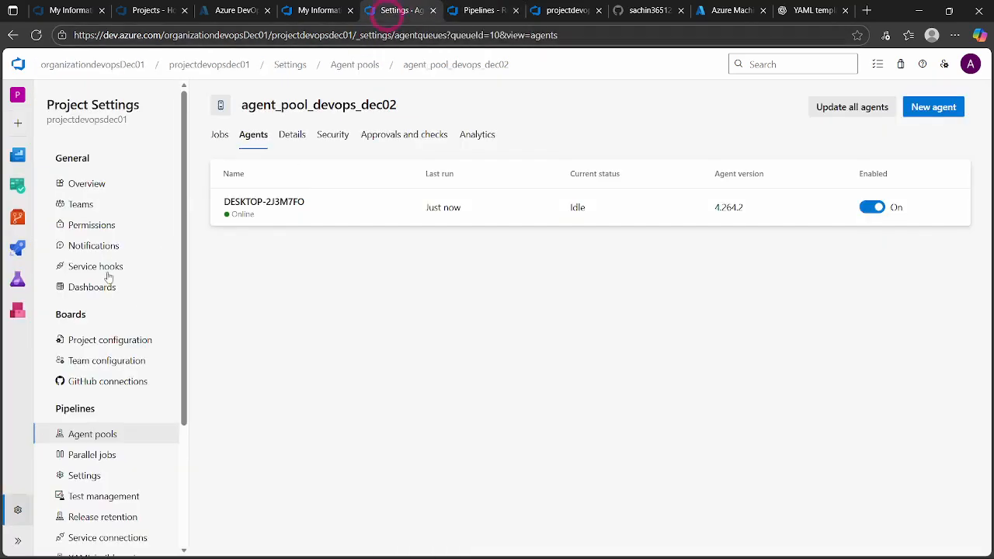
pyautogui.moveTo(14, 252)
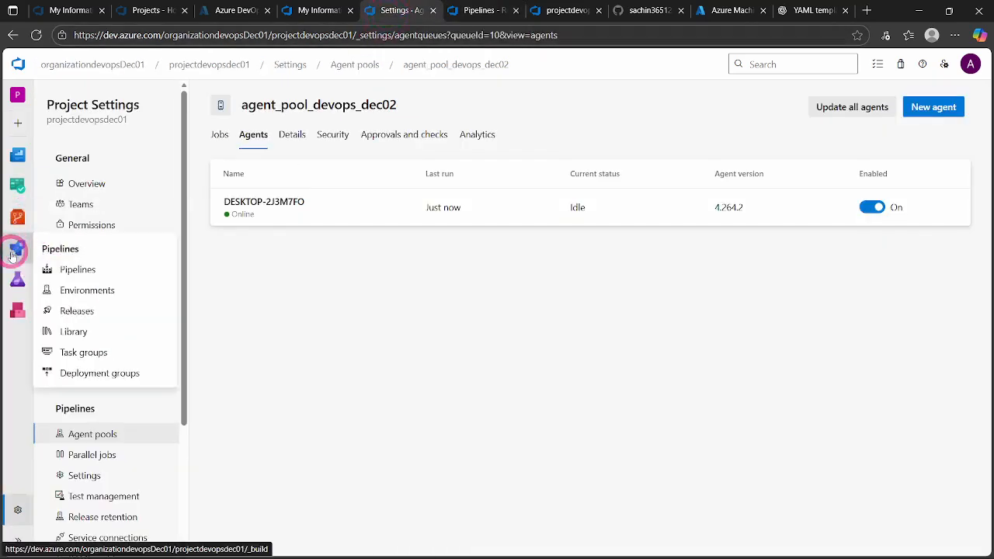
pyautogui.click(71, 331)
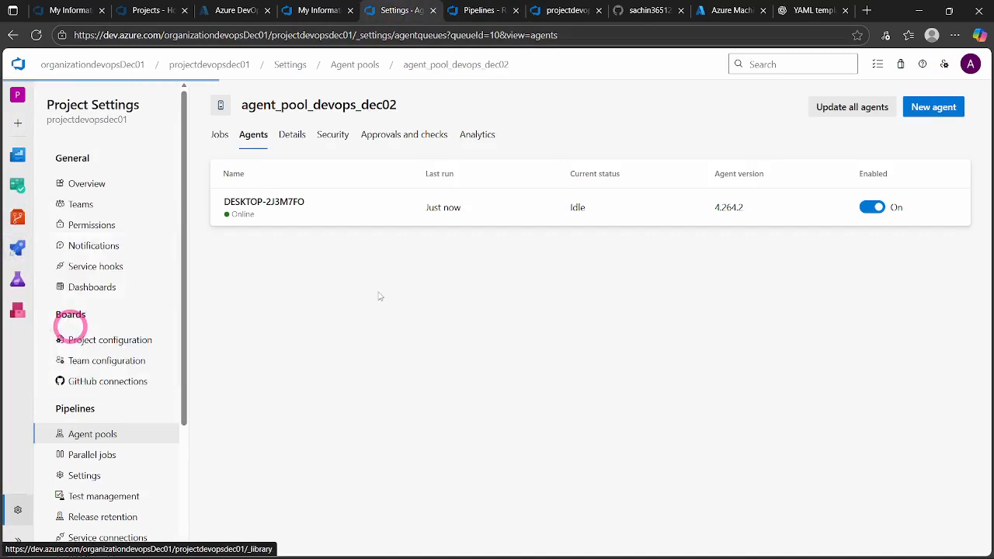
pyautogui.click(225, 190)
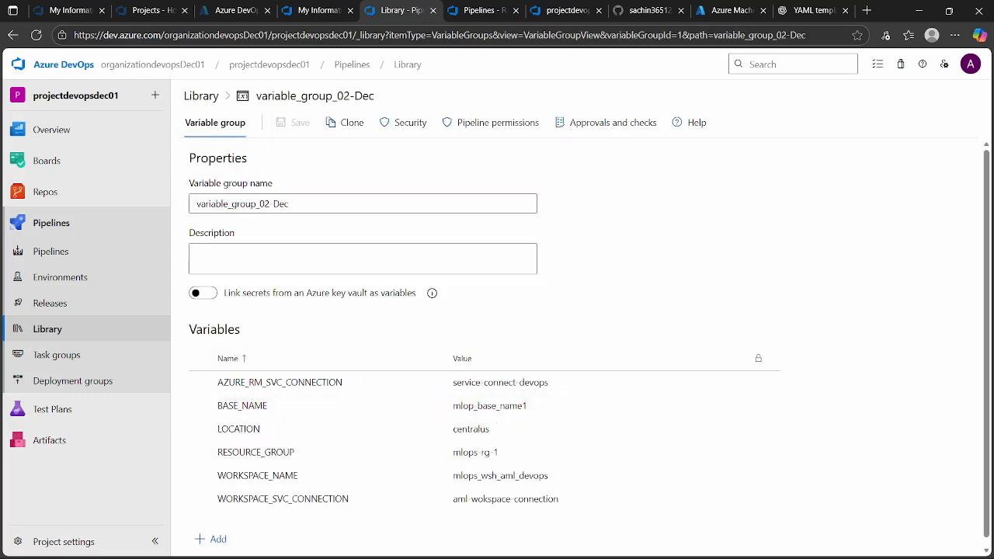
# - Return to the Deploy OH resources to Azure log and highlight the length requirement in the baseName error
pyautogui.hotkey('ctrl', 'Tab')
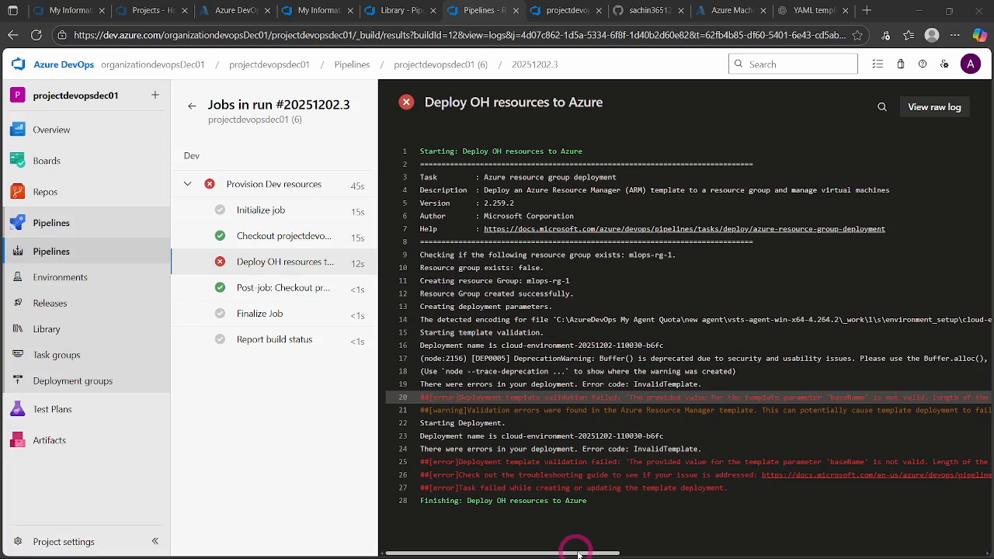
pyautogui.moveTo(578, 553); pyautogui.dragTo(733, 552)
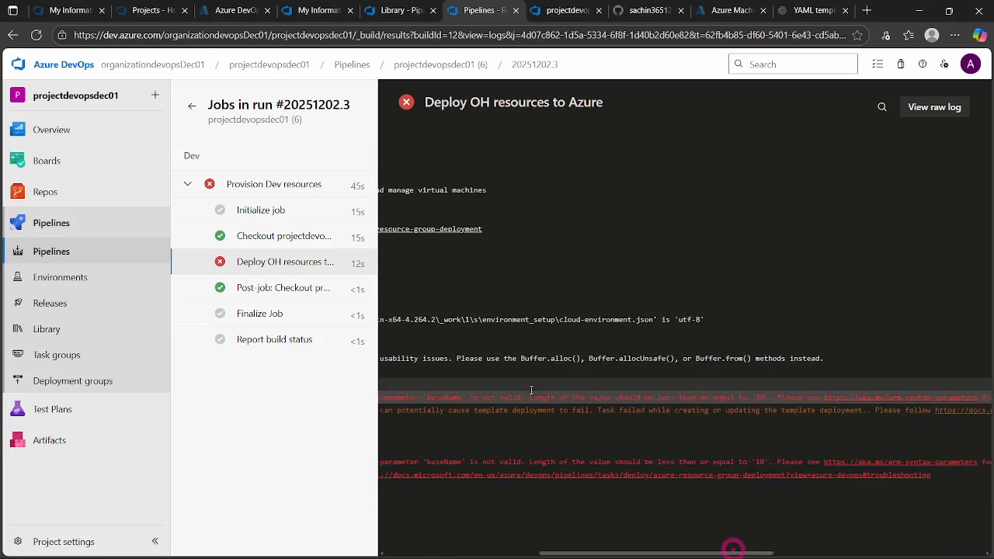
pyautogui.moveTo(529, 397); pyautogui.dragTo(701, 396)
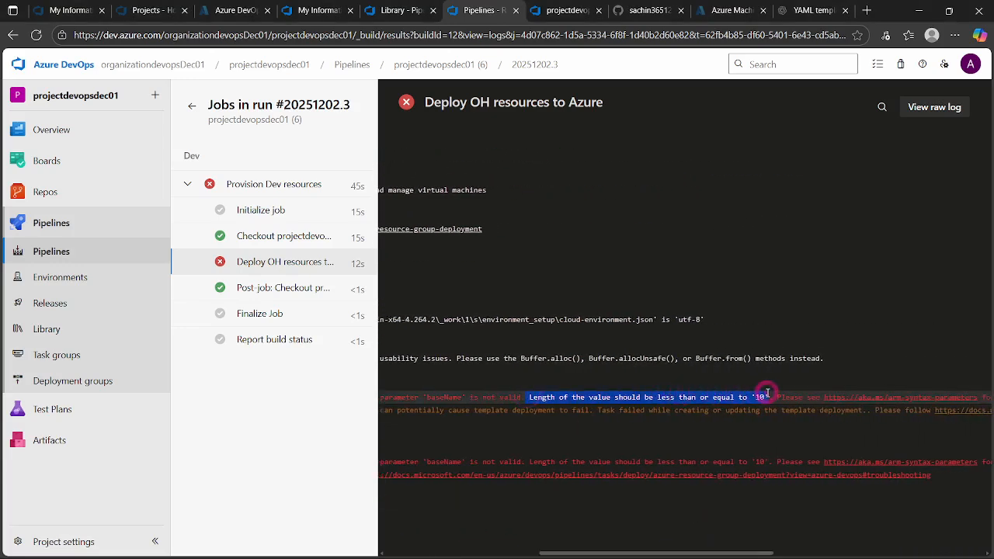
# - Set BASE_NAME to mlop_base_name in variable_group_02-Dec and save the variable group
pyautogui.moveTo(766, 393); pyautogui.dragTo(769, 396)
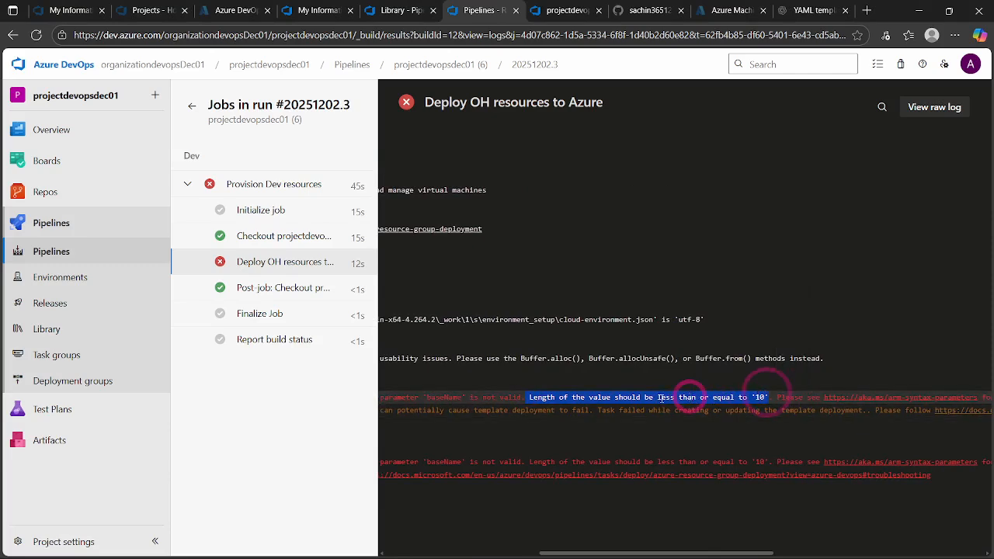
pyautogui.click(660, 397)
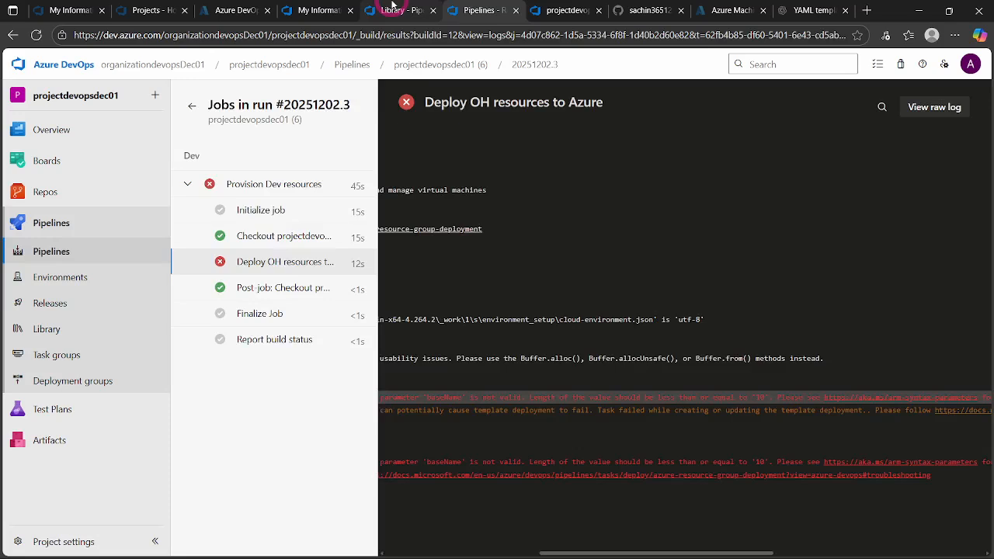
pyautogui.click(398, 10)
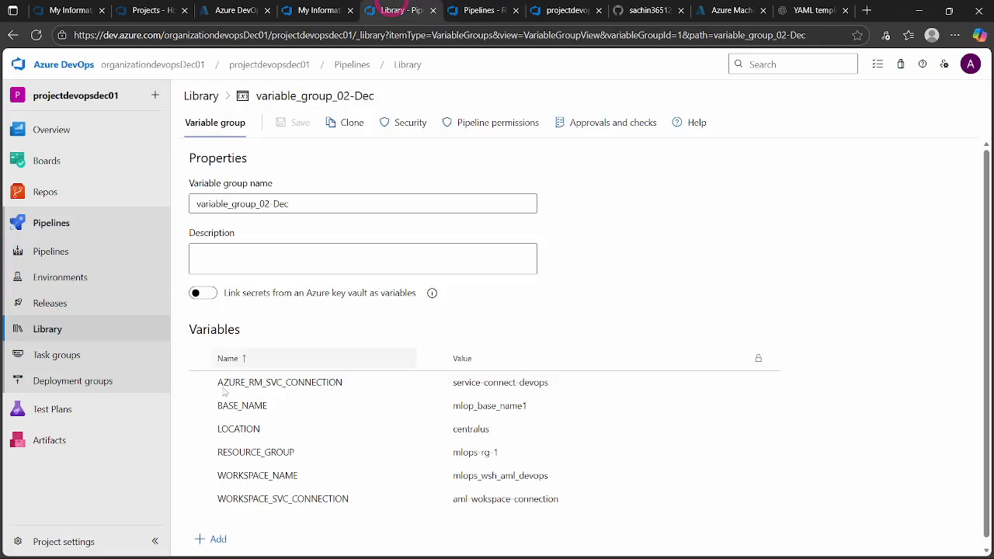
pyautogui.click(530, 405)
pyautogui.click(564, 403)
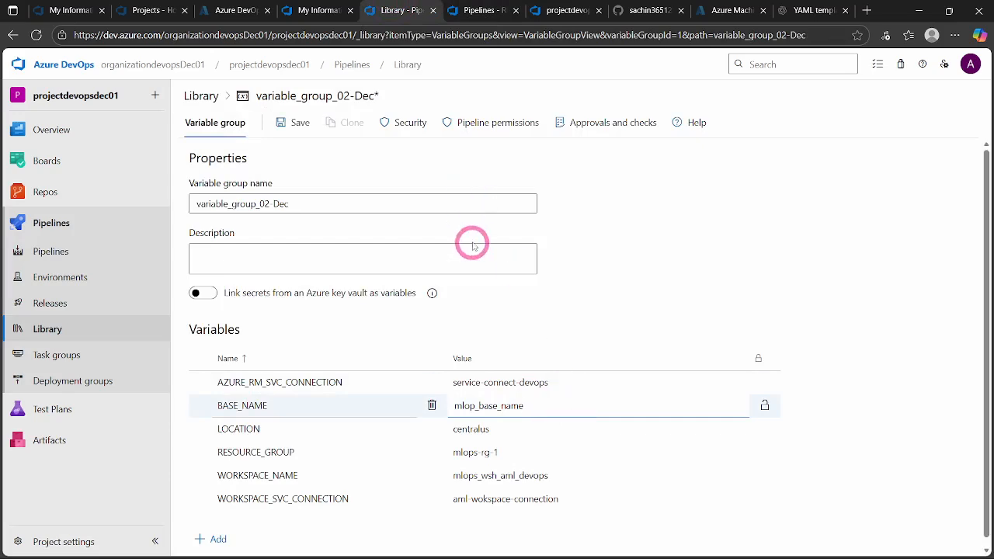
pyautogui.click(286, 123)
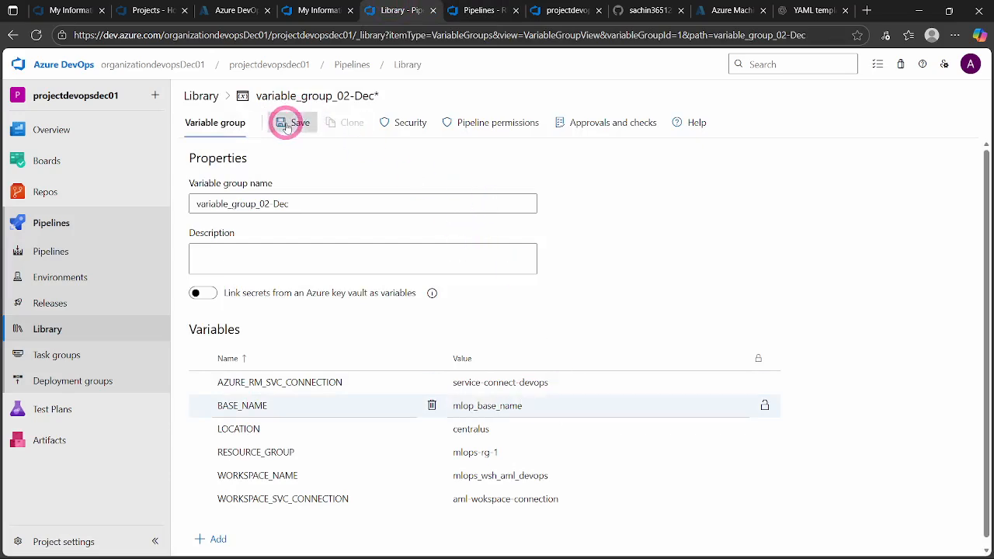
# - Start a new pipeline run from the failed run 20251202.3 and open its Provision Dev resources job log
pyautogui.click(480, 11)
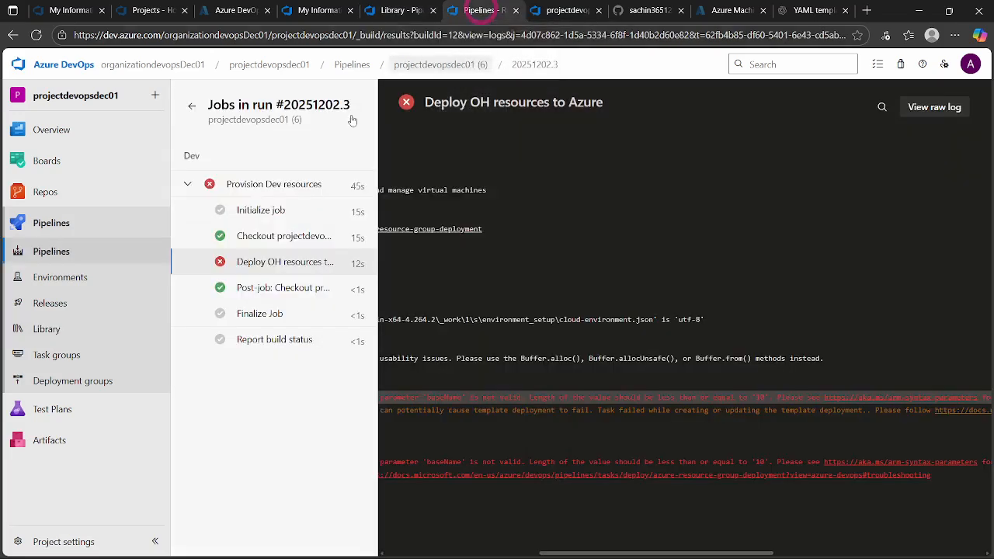
pyautogui.click(192, 107)
pyautogui.click(901, 108)
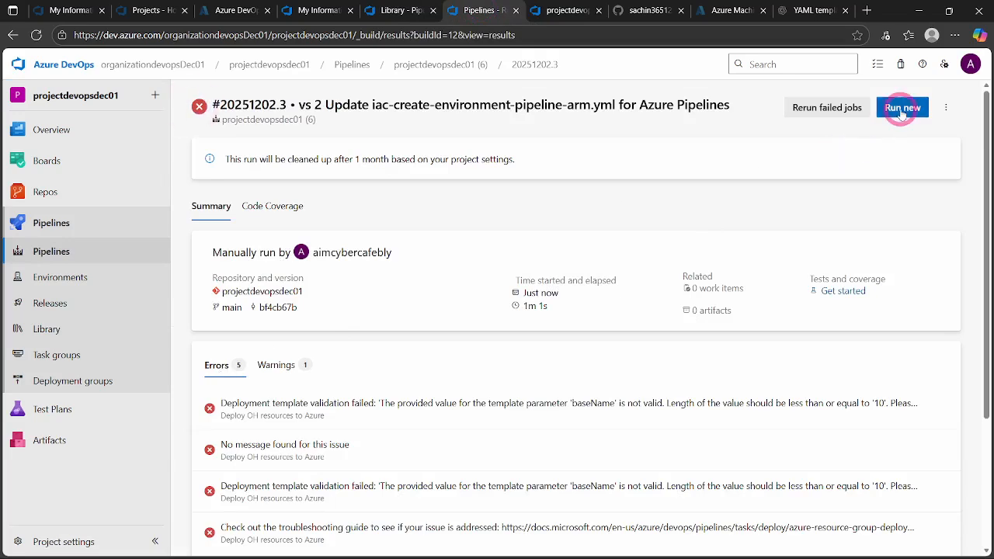
pyautogui.click(958, 529)
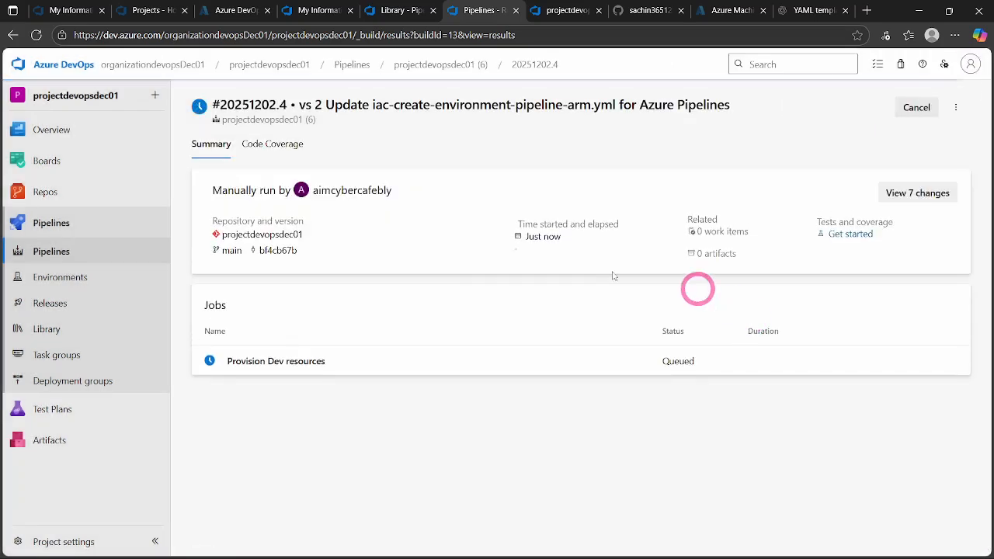
pyautogui.click(259, 368)
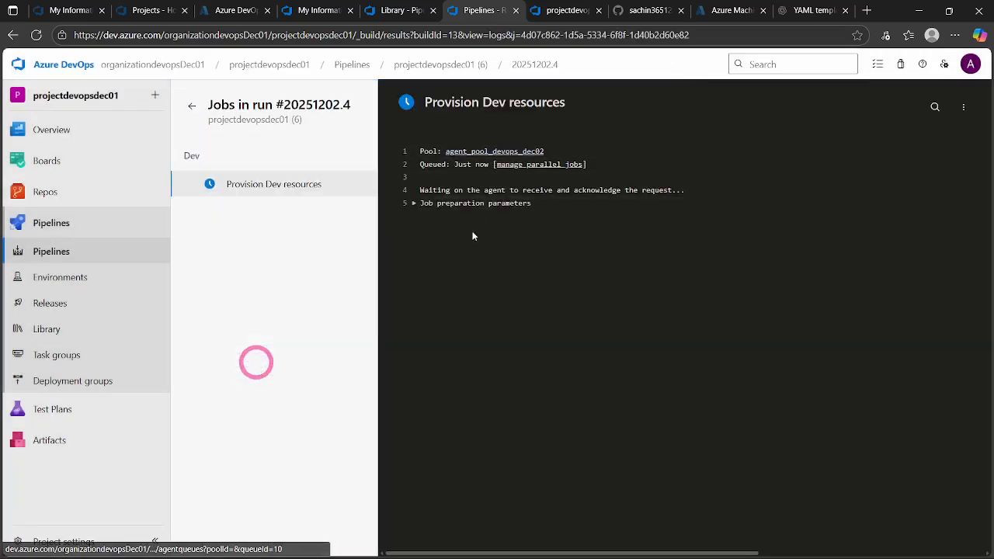
pyautogui.click(448, 213)
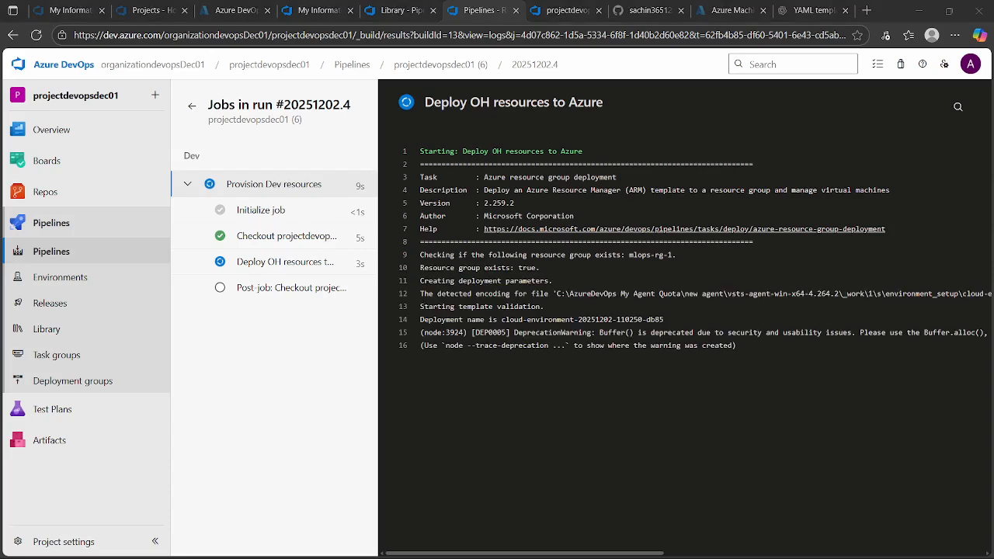
# - Shorten the BASE_NAME value in variable_group_02-Dec to mlop_bn and save the variable group
pyautogui.click(392, 11)
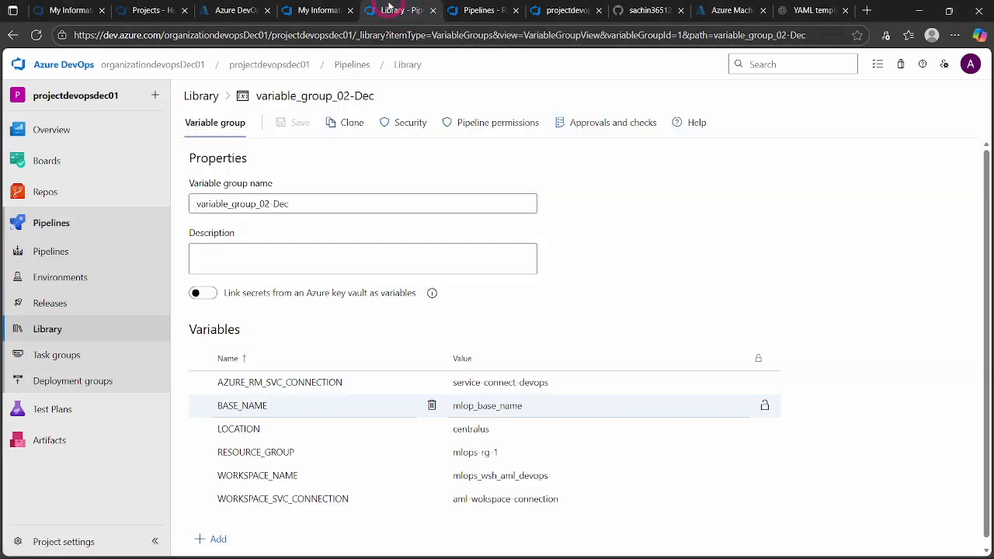
pyautogui.click(489, 405)
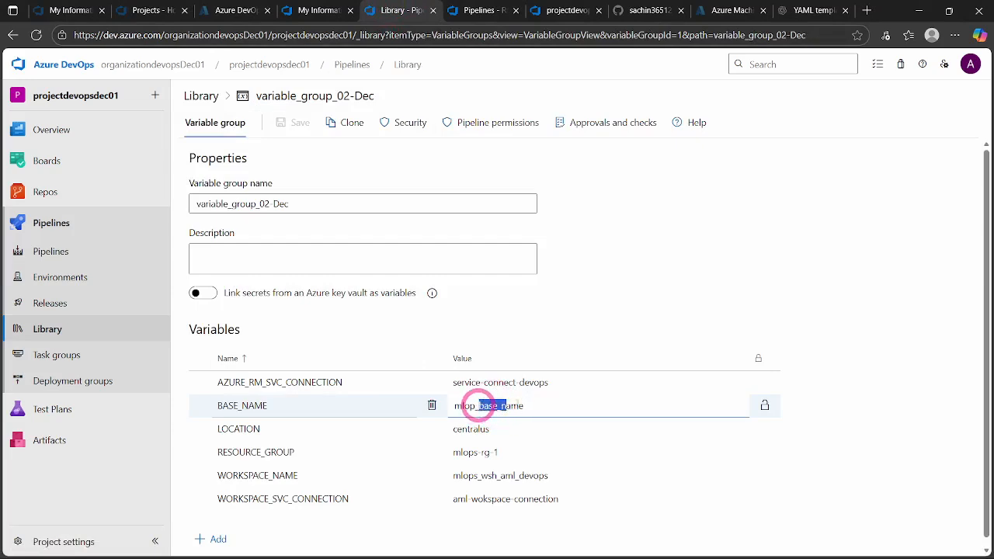
pyautogui.moveTo(478, 406); pyautogui.dragTo(532, 404)
pyautogui.write('d')
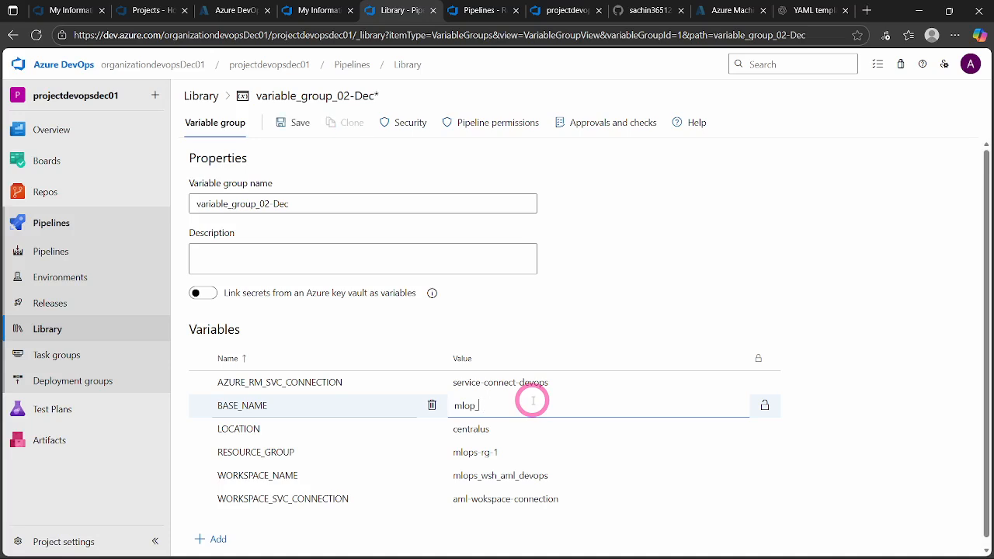
pyautogui.write('n')
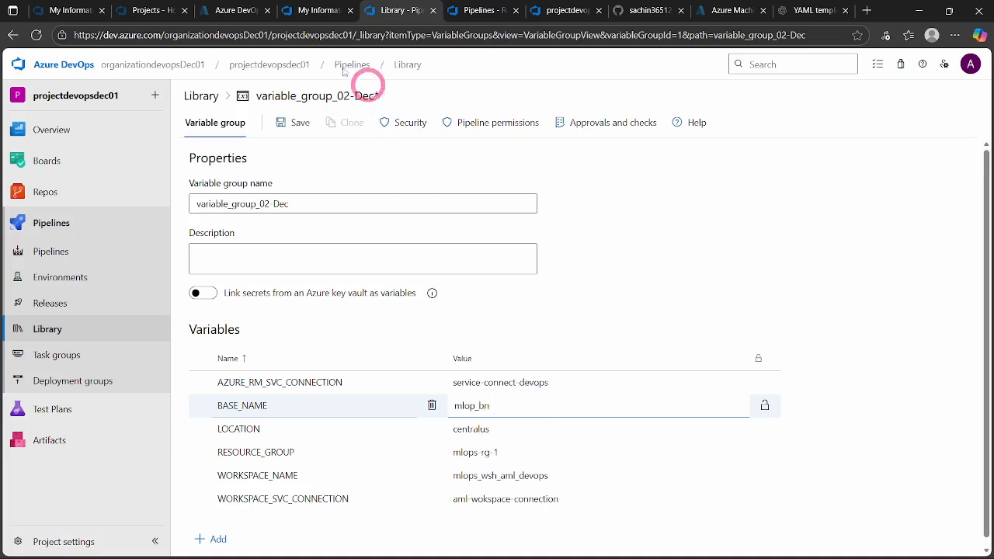
pyautogui.click(289, 124)
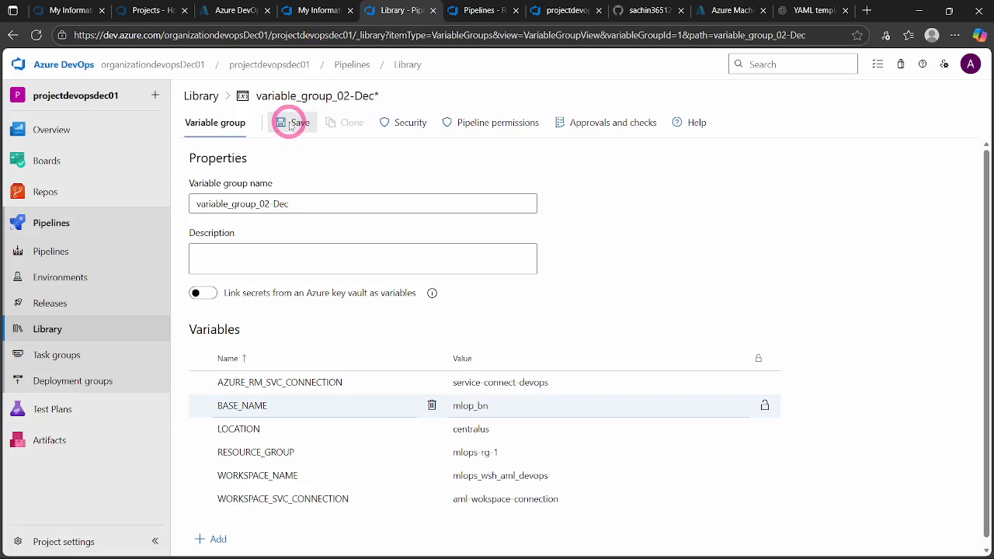
# - Review the Deploy OH resources to Azure log in run 20251202.6 and open a fresh Cloud Shell session in the Azure portal
pyautogui.click(479, 10)
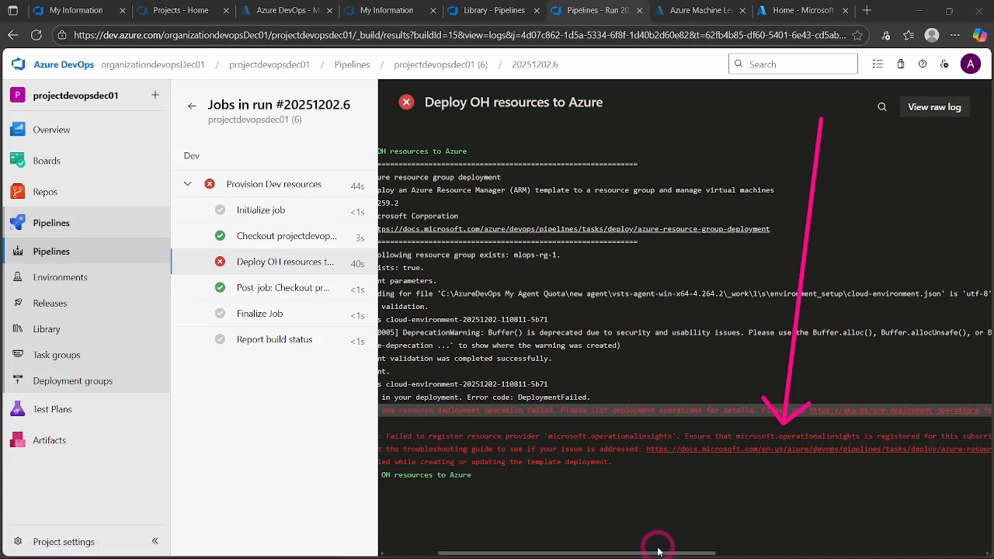
pyautogui.moveTo(663, 554); pyautogui.dragTo(613, 551)
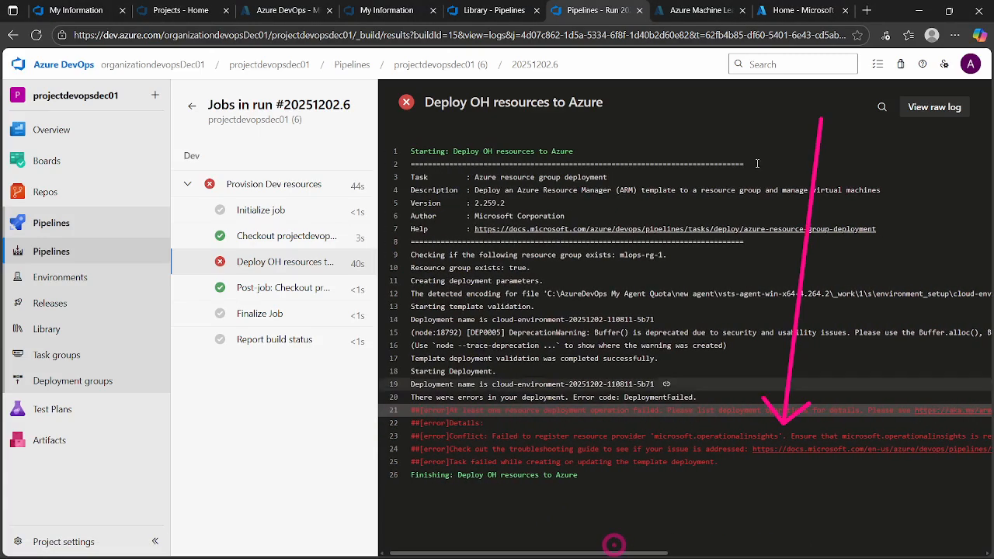
pyautogui.click(786, 11)
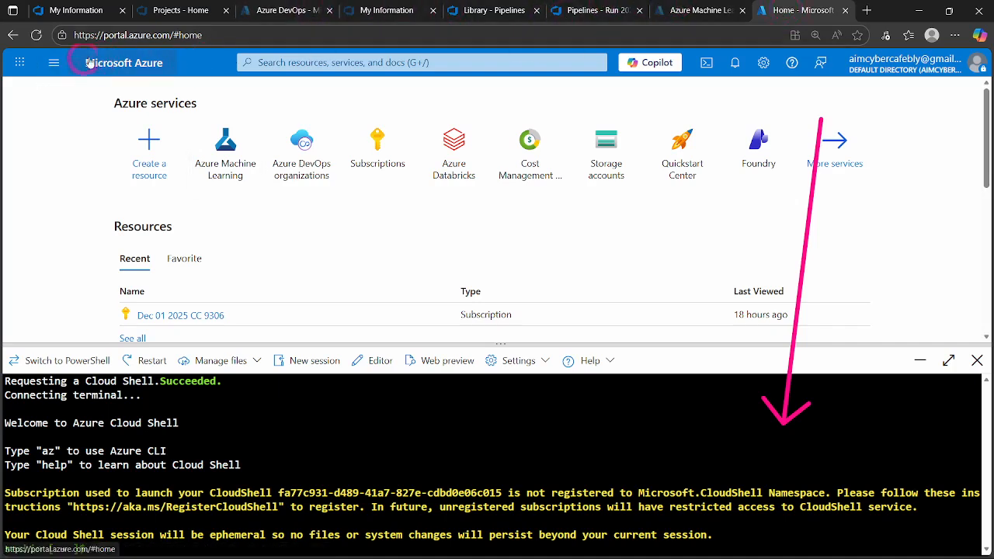
pyautogui.click(976, 361)
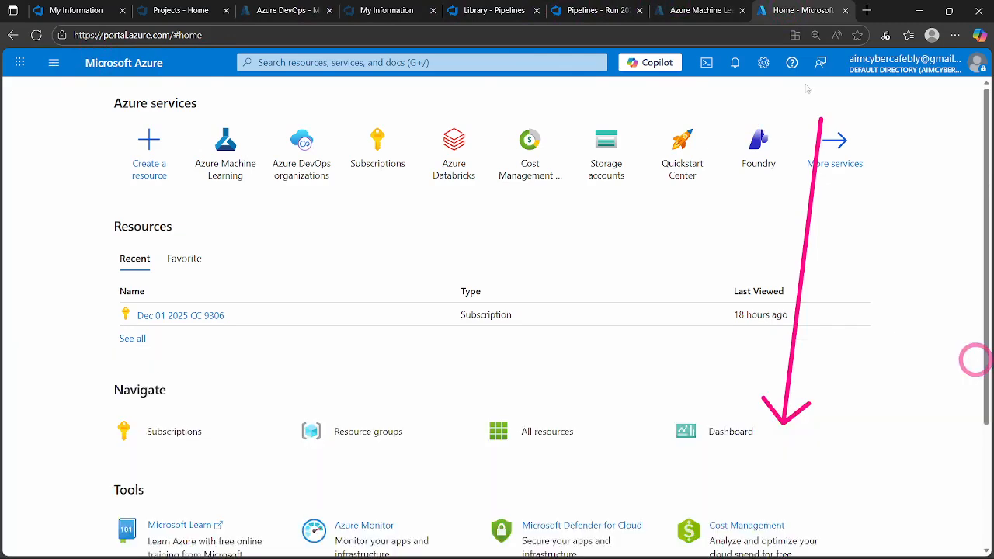
pyautogui.click(705, 63)
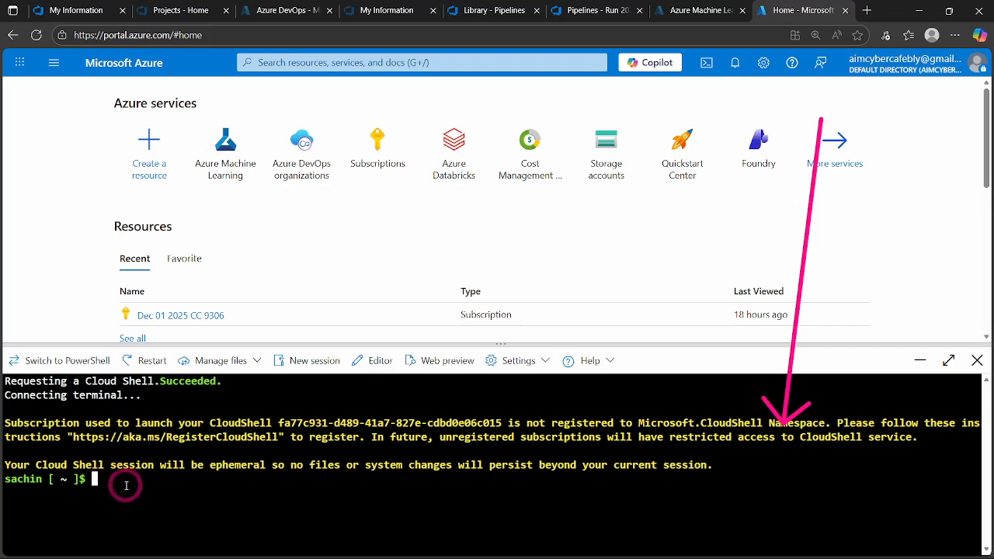
# - Register the Microsoft.OperationalInsights resource provider with az provider register and query its registrationState with az provider show
pyautogui.write('az provider register --namespace Microsoft.OperationalInsights')
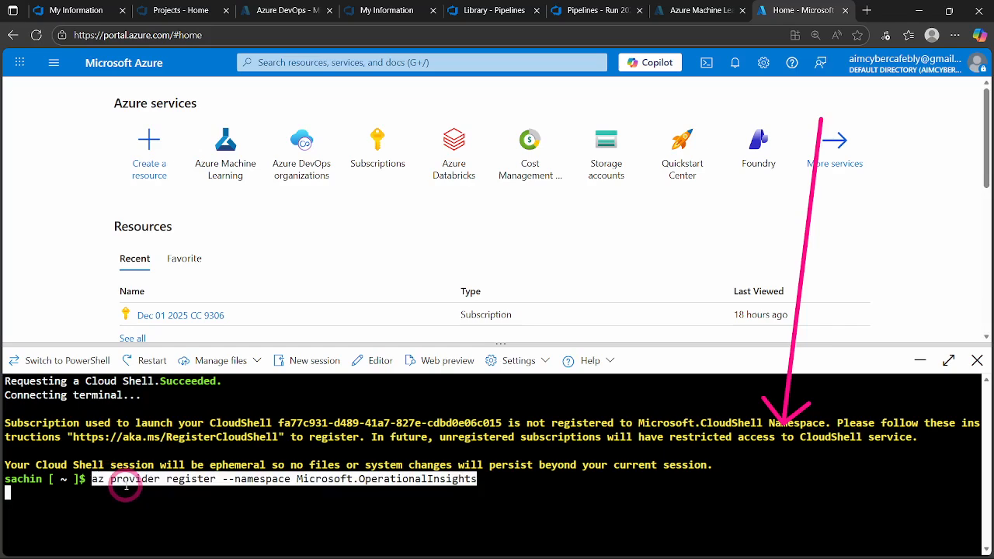
pyautogui.press('Return')
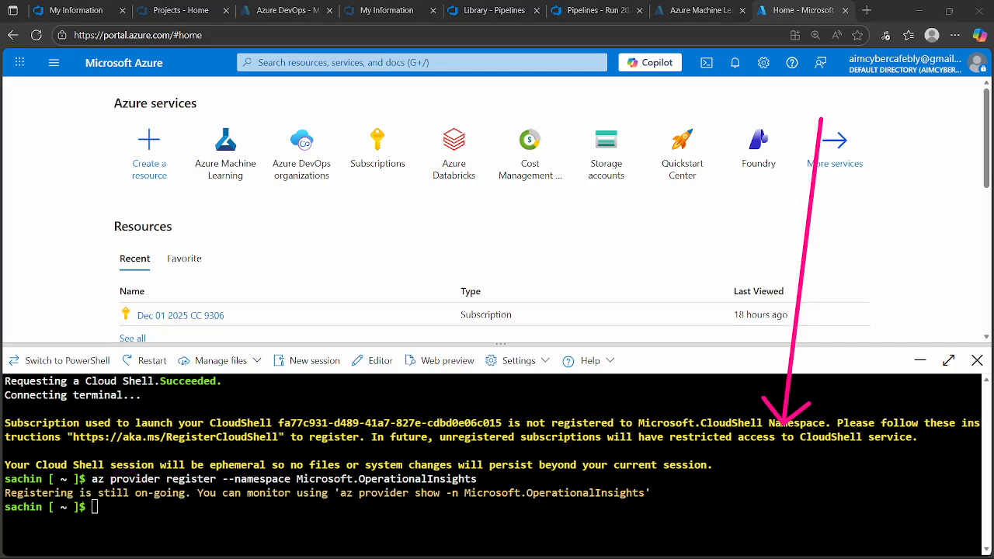
pyautogui.click(103, 513)
pyautogui.click(94, 509)
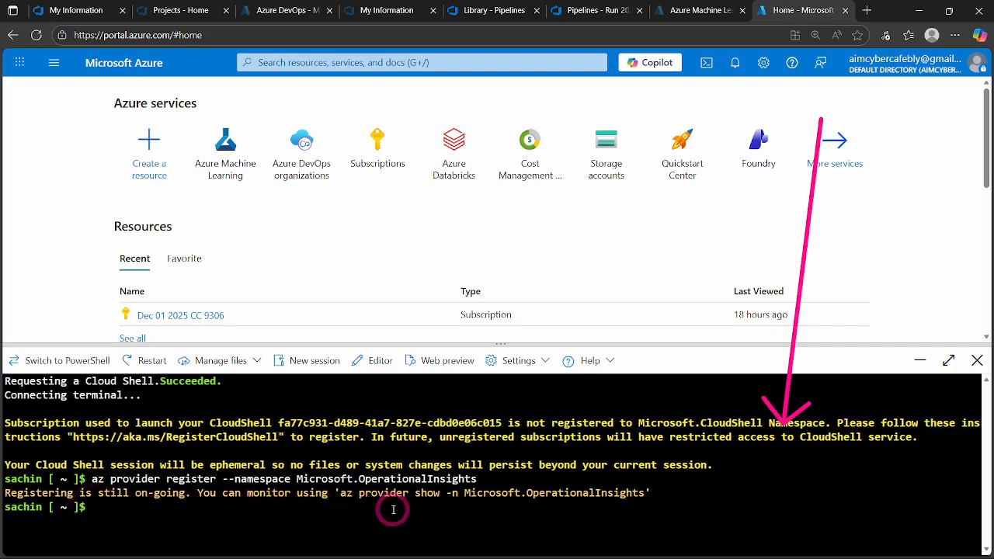
pyautogui.write('az provider show --namespace Microsoft.OperationalInsights --query "registrationState"')
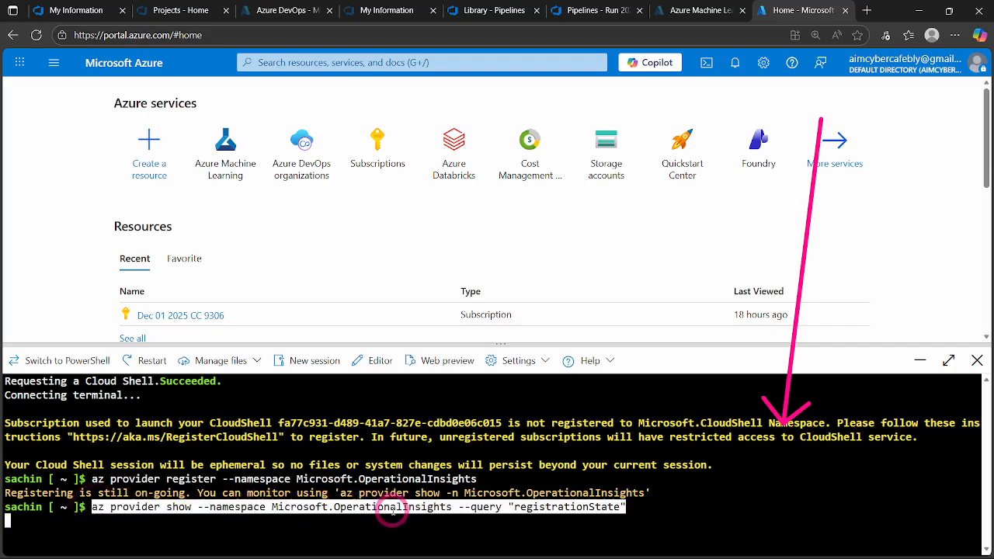
pyautogui.press('Return')
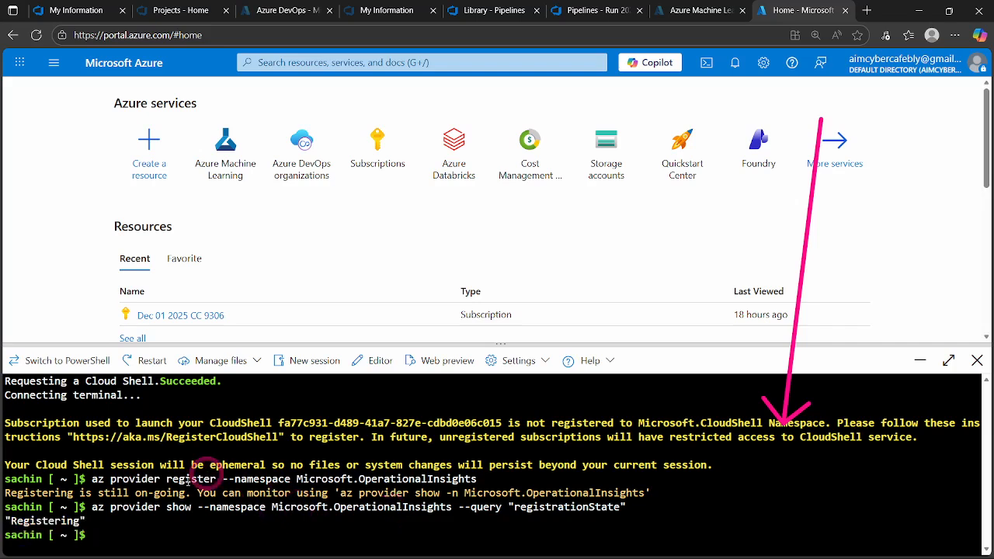
# - Repeat the registrationState query for Microsoft.OperationalInsights and highlight the returned state
pyautogui.click(120, 526)
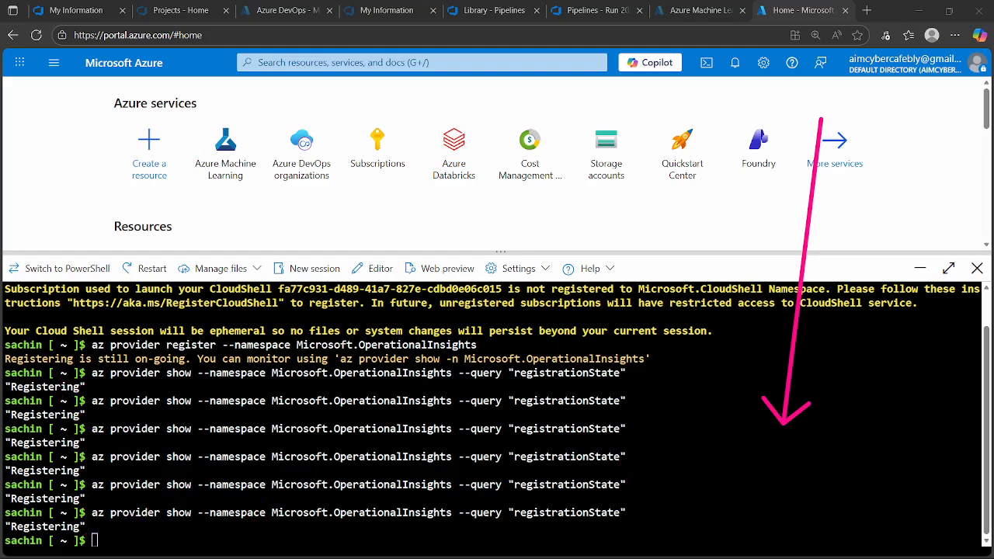
pyautogui.press('Up')
pyautogui.press('Return')
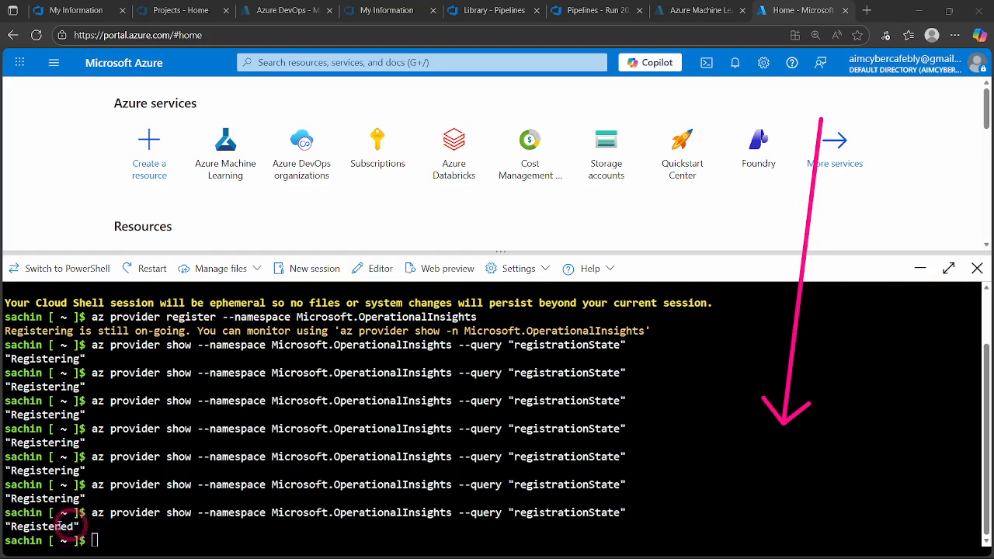
pyautogui.doubleClick(74, 526)
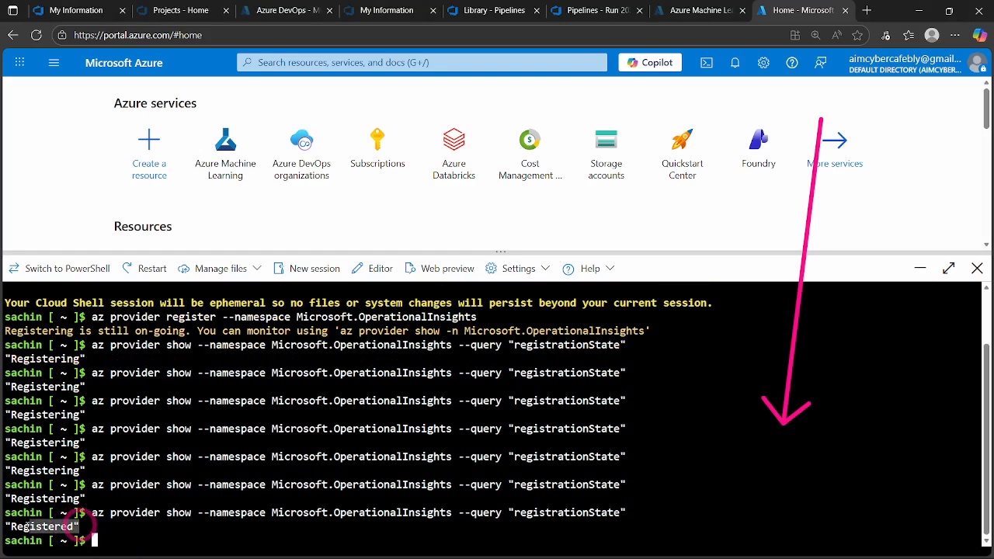
pyautogui.click(127, 542)
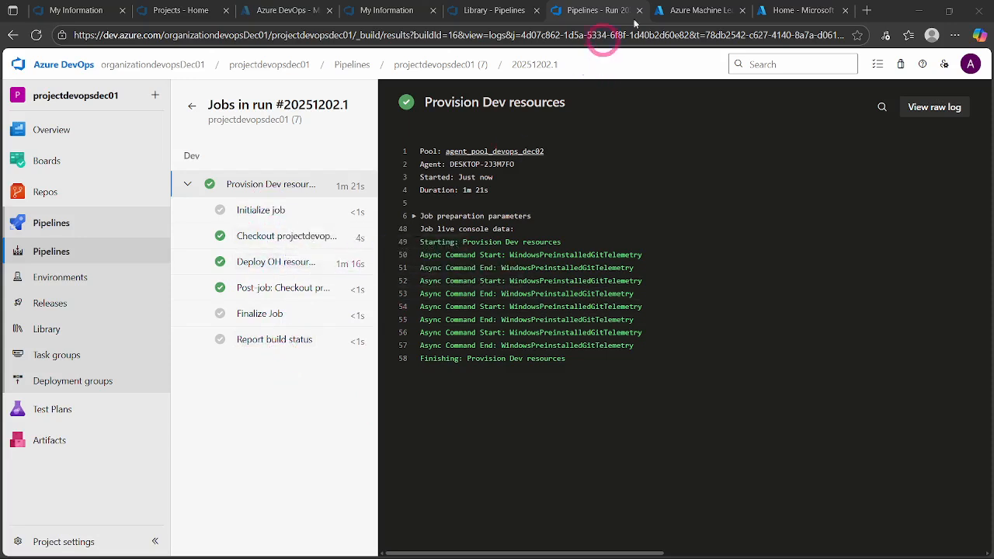
# - Refresh the Azure Machine Learning workspace list in the Azure portal and open the mlops_wsh_aml_devops workspace
pyautogui.click(687, 13)
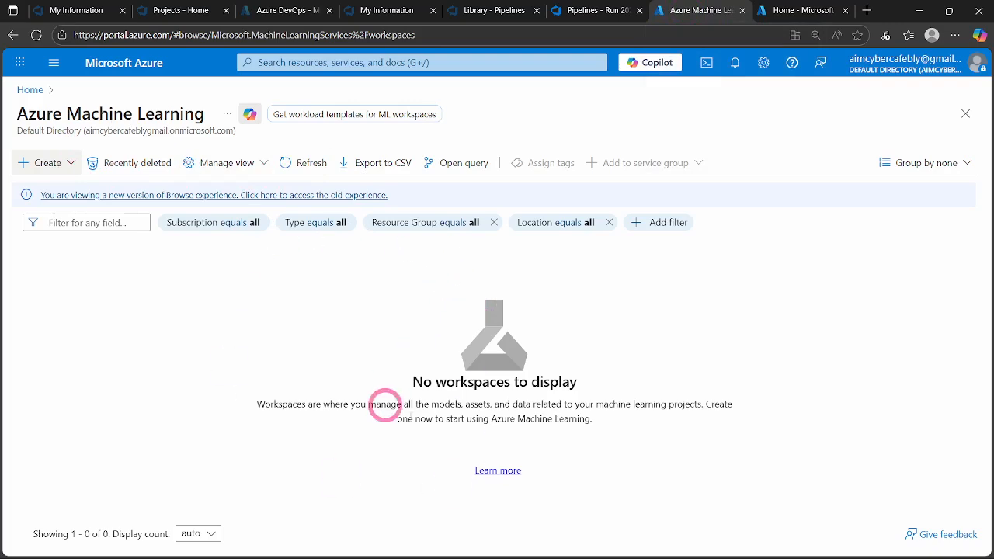
pyautogui.click(293, 164)
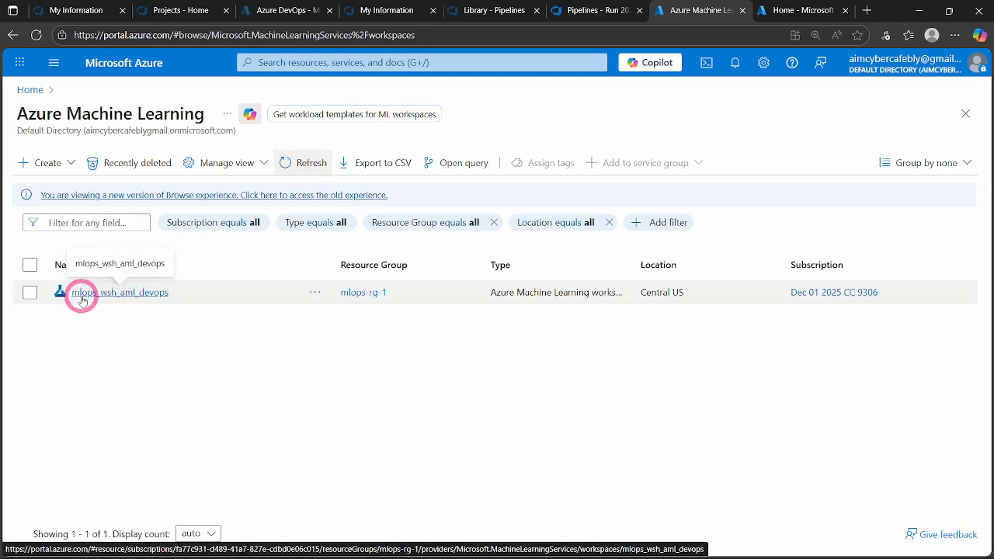
pyautogui.click(153, 295)
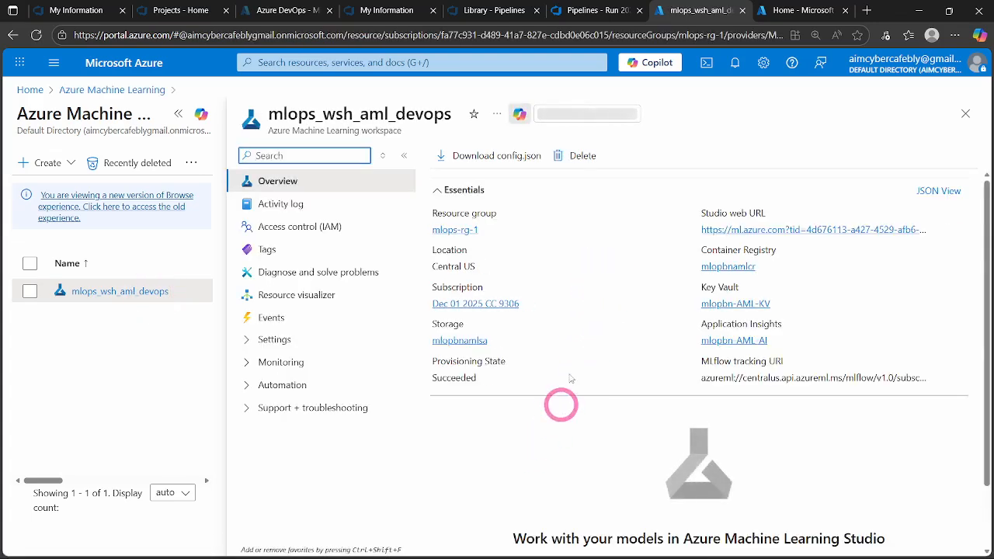
# - Launch Azure Machine Learning Studio from the workspace overview and sign in with the portal's current account
pyautogui.scroll(-1, 576, 370)
pyautogui.scroll(-1, 621, 412)
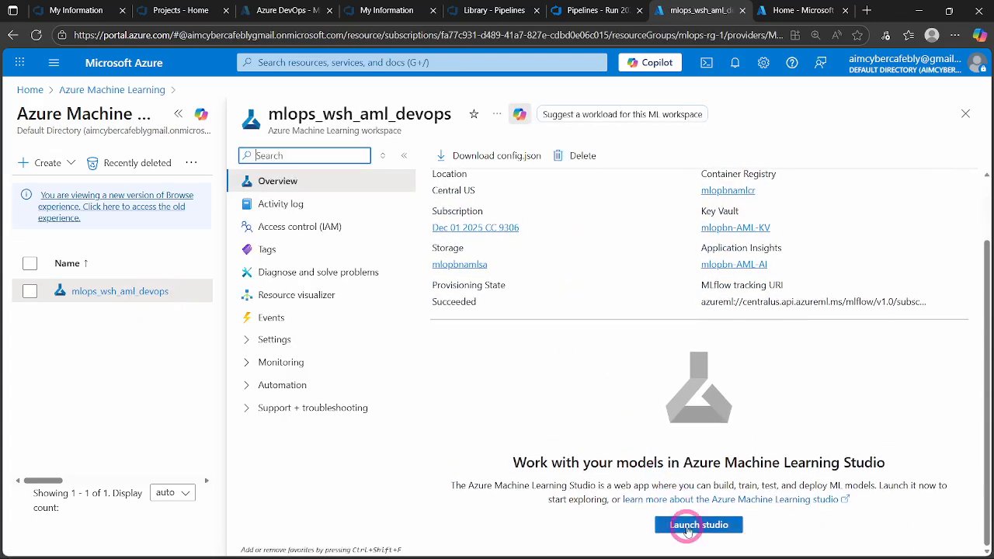
pyautogui.click(686, 528)
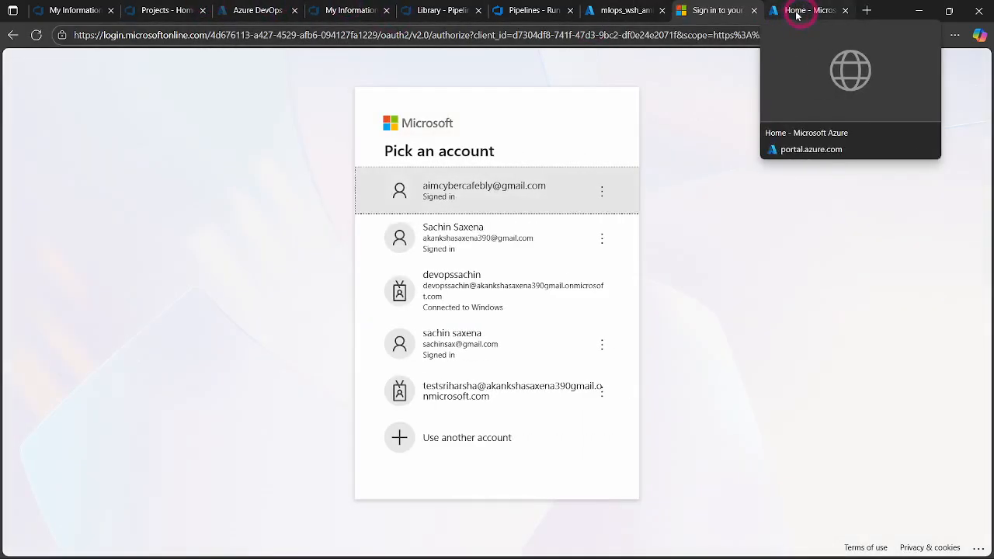
pyautogui.click(484, 194)
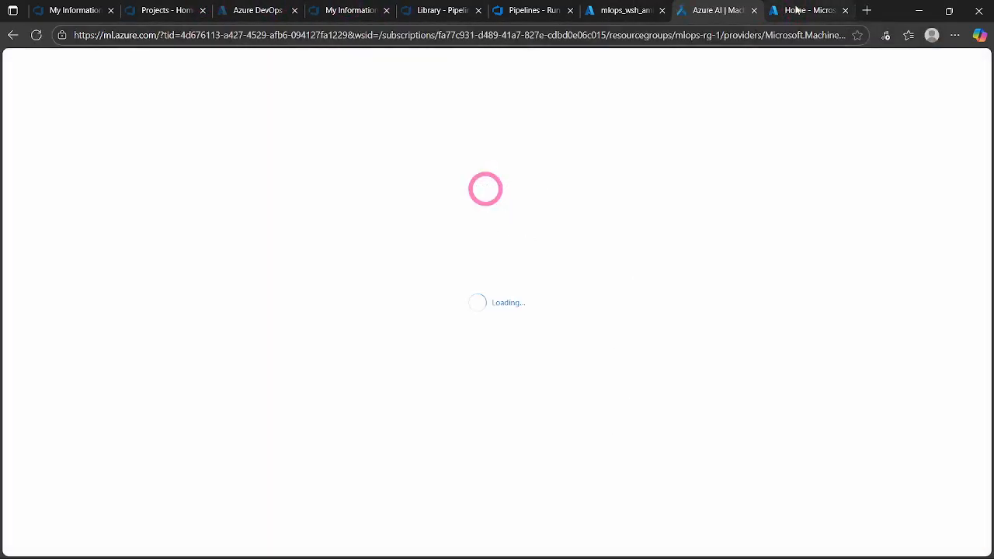
# - Close Cloud Shell in the Azure portal and check the listed storage account against the BASE_NAME and RESOURCE_GROUP variables in variable_group_02-Dec
pyautogui.click(797, 9)
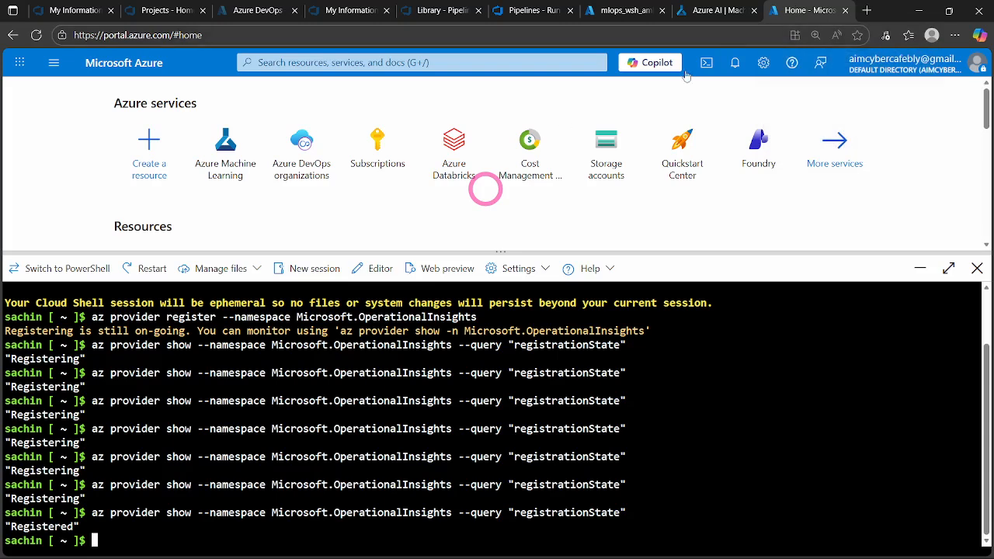
pyautogui.click(979, 269)
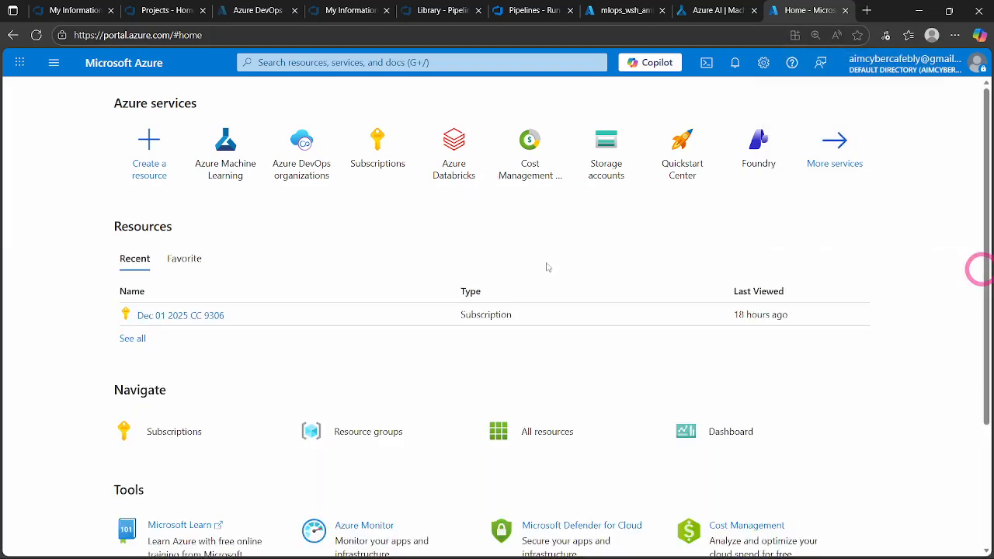
pyautogui.click(609, 144)
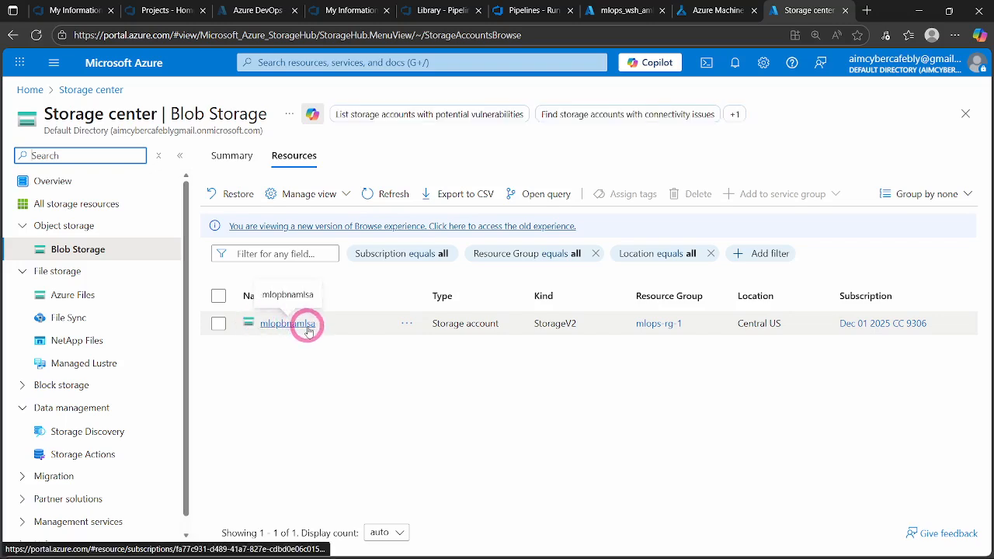
pyautogui.click(448, 8)
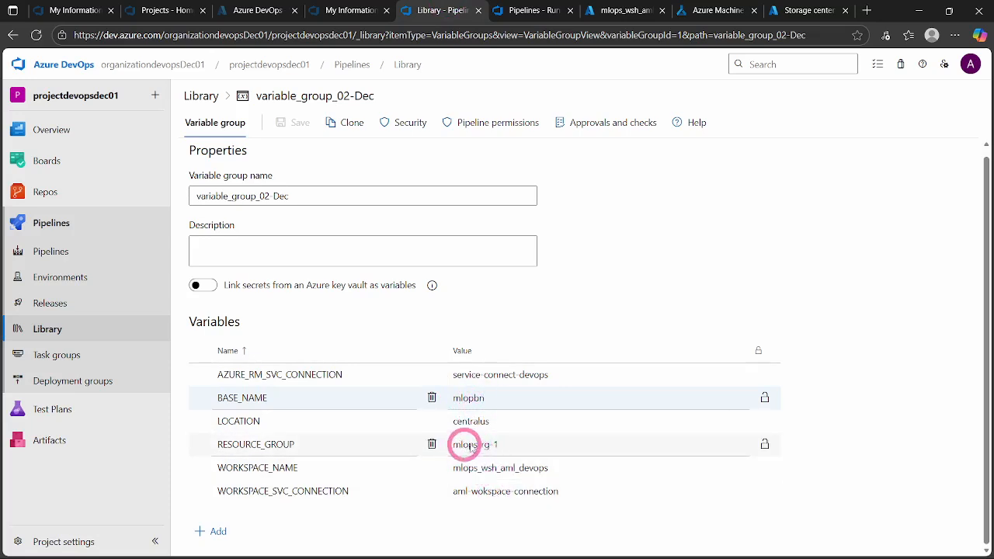
pyautogui.click(804, 10)
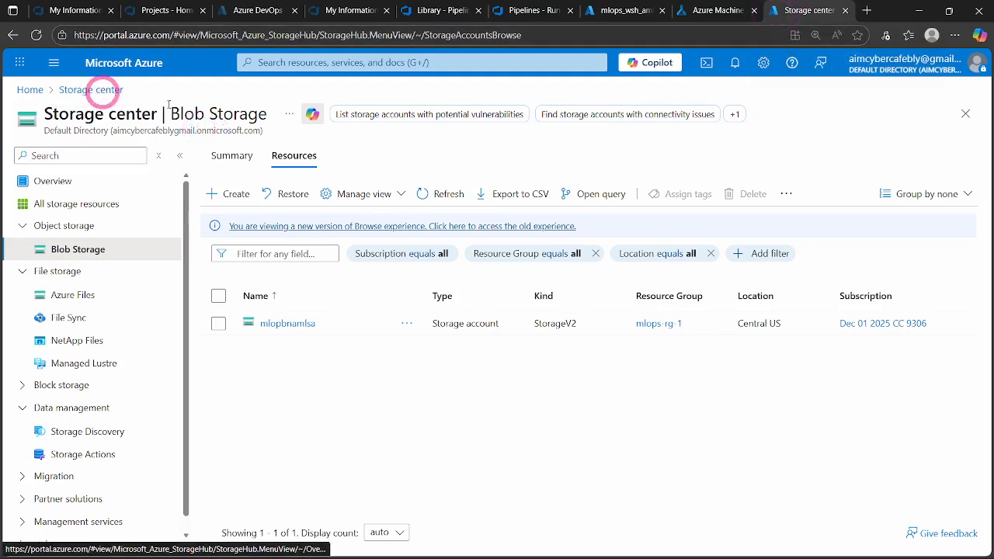
# - Open the mlops-rg-1 resource group from the Azure portal home page and examine the resources it contains
pyautogui.click(28, 89)
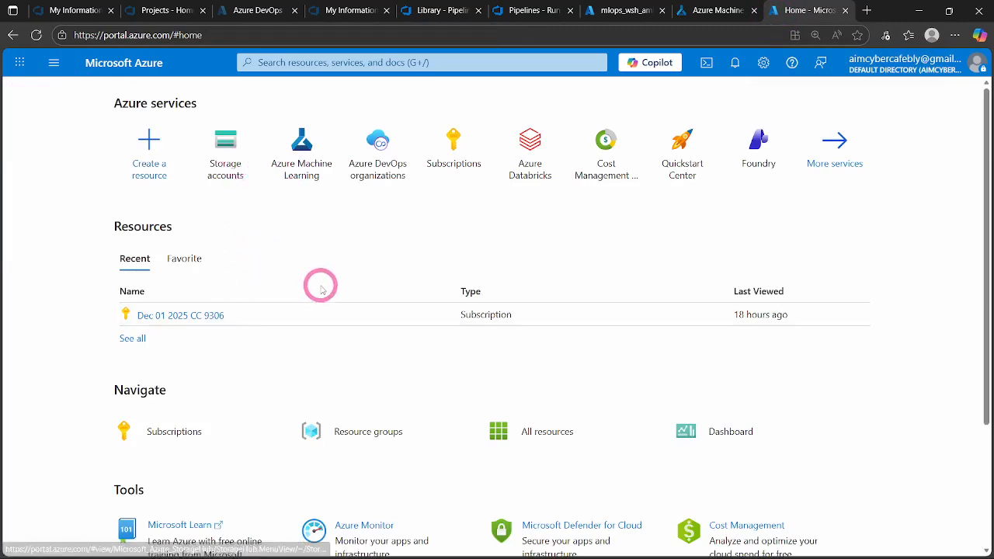
pyautogui.scroll(-1, 342, 342)
pyautogui.click(358, 372)
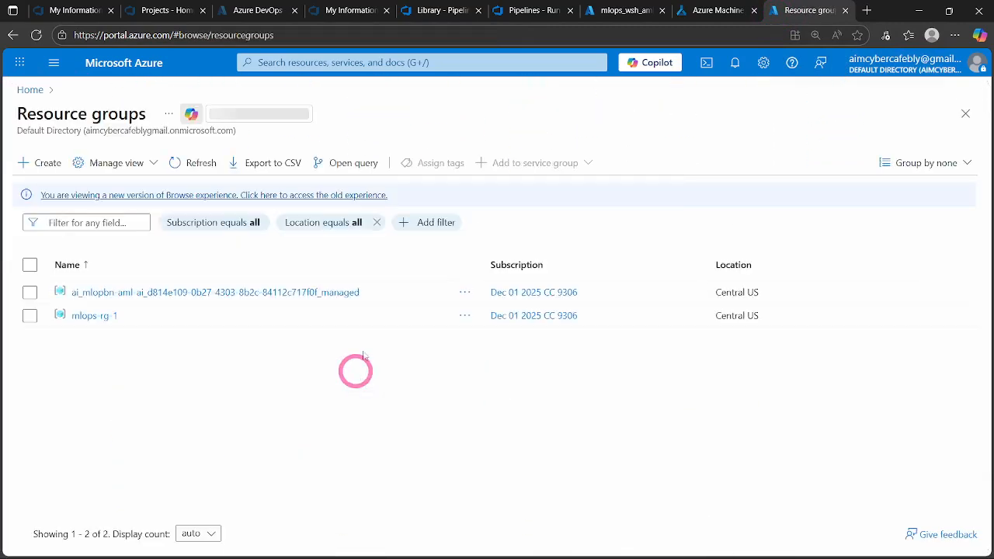
pyautogui.click(111, 318)
pyautogui.click(563, 325)
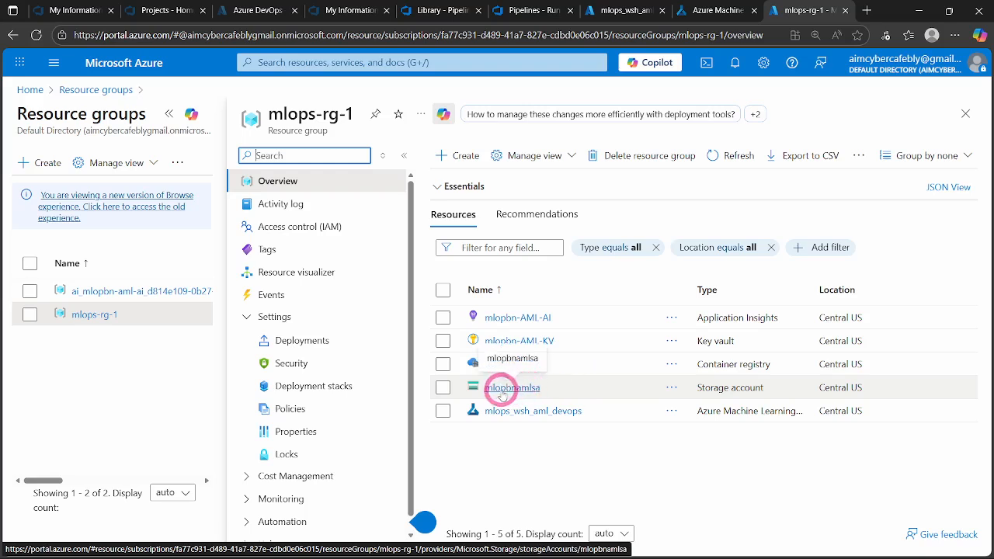
# - Review the studio home page, workspace overview and Provision Dev resources log, and locate mlops_wsh_aml_devops in the mlops-rg-1 resource list
pyautogui.click(694, 10)
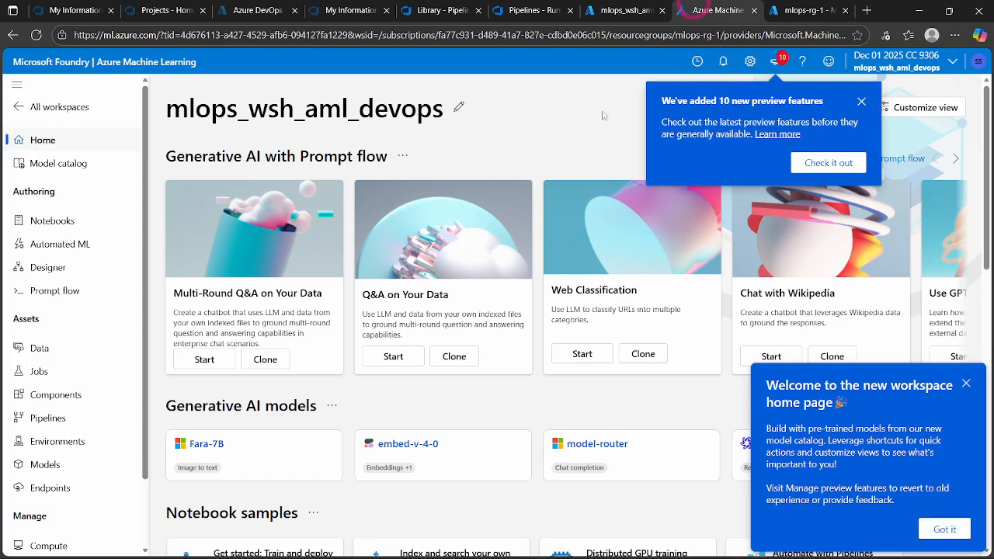
pyautogui.click(617, 10)
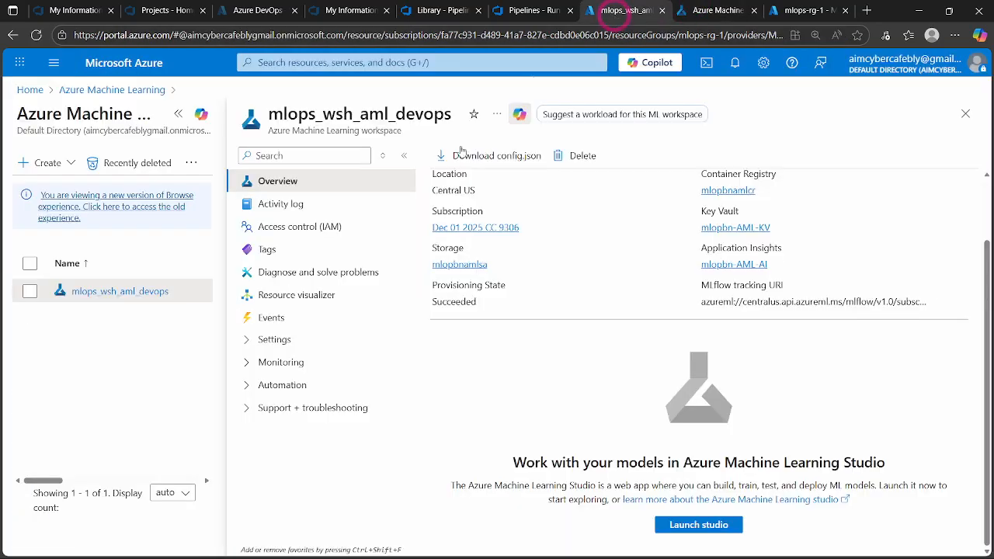
pyautogui.click(538, 12)
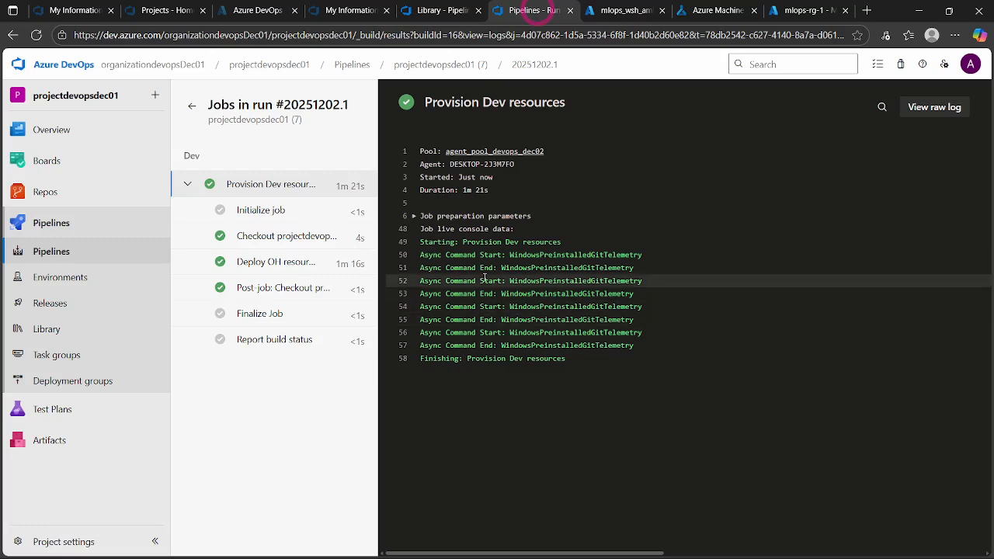
pyautogui.click(793, 11)
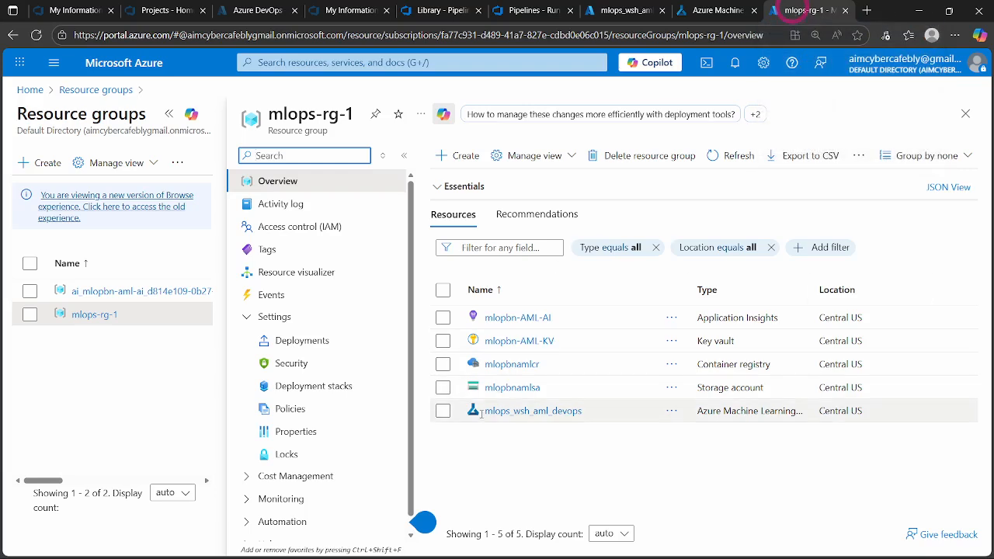
pyautogui.click(505, 412)
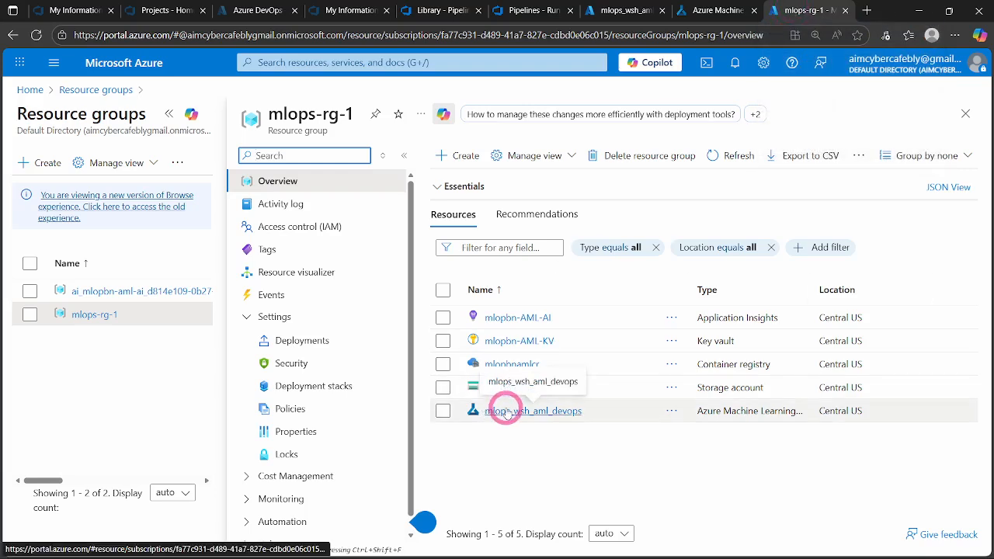